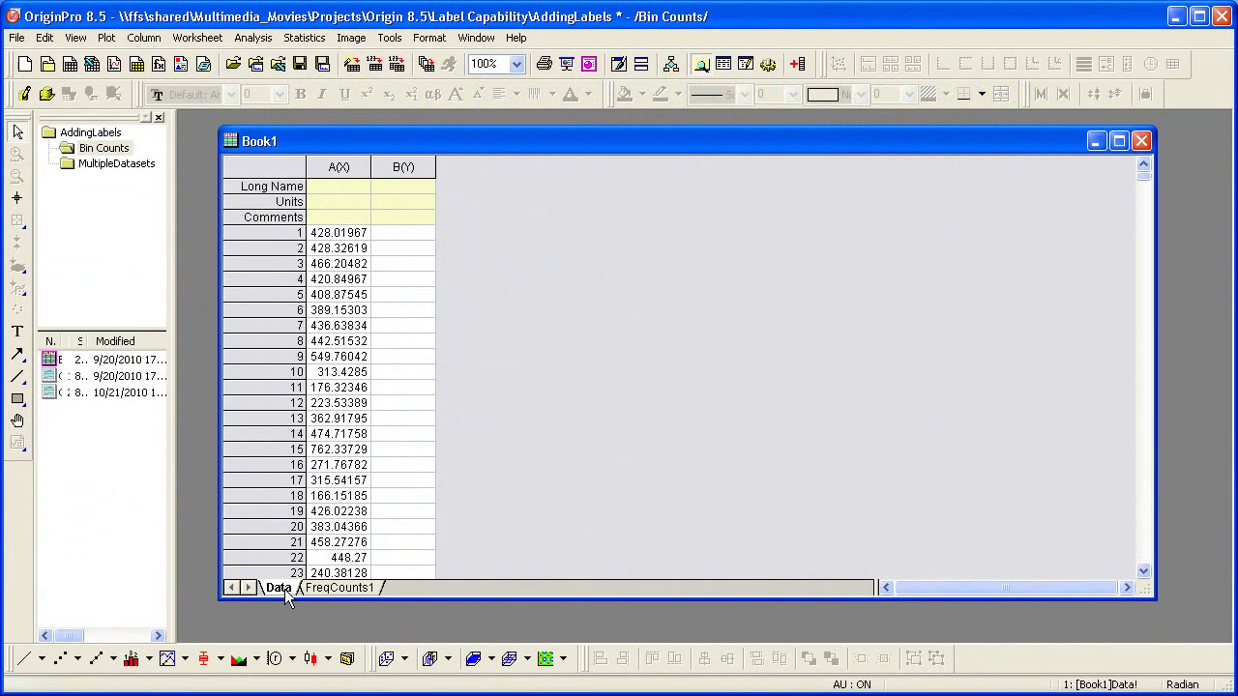
- Plot the Counts column of the FreqCounts1 sheet as a Column + Label chart
{"action": "left_click", "coordinate": [340, 588]}
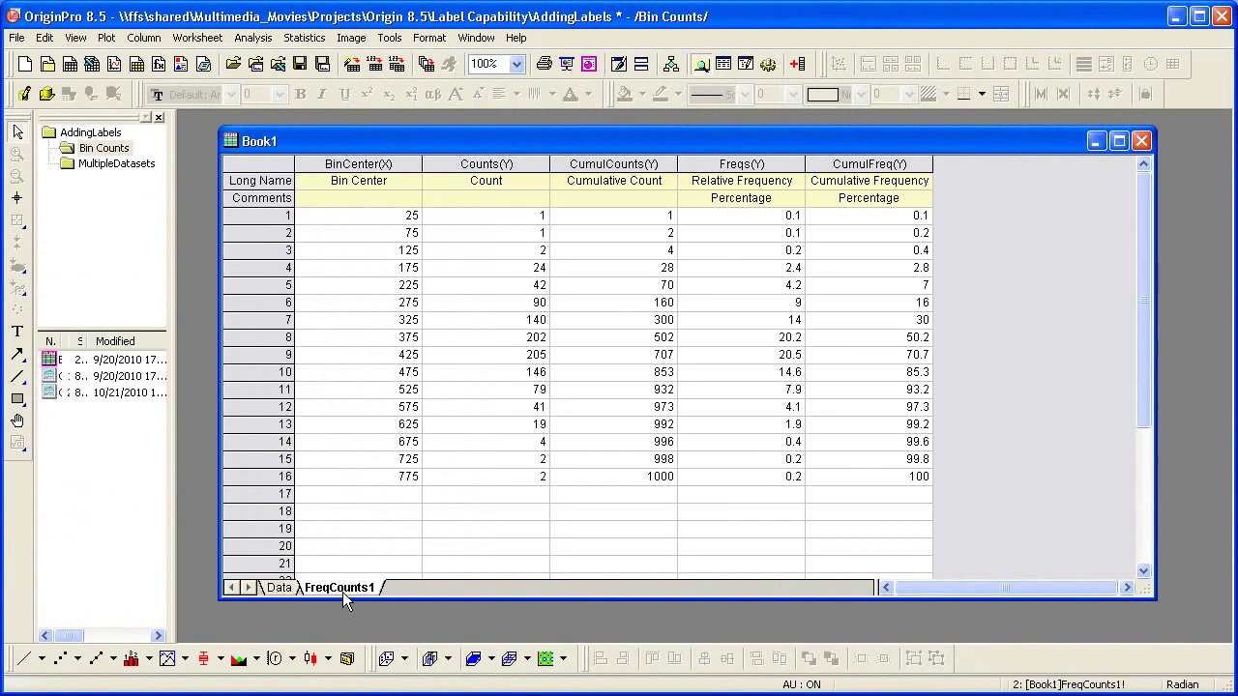
{"action": "left_click", "coordinate": [523, 166]}
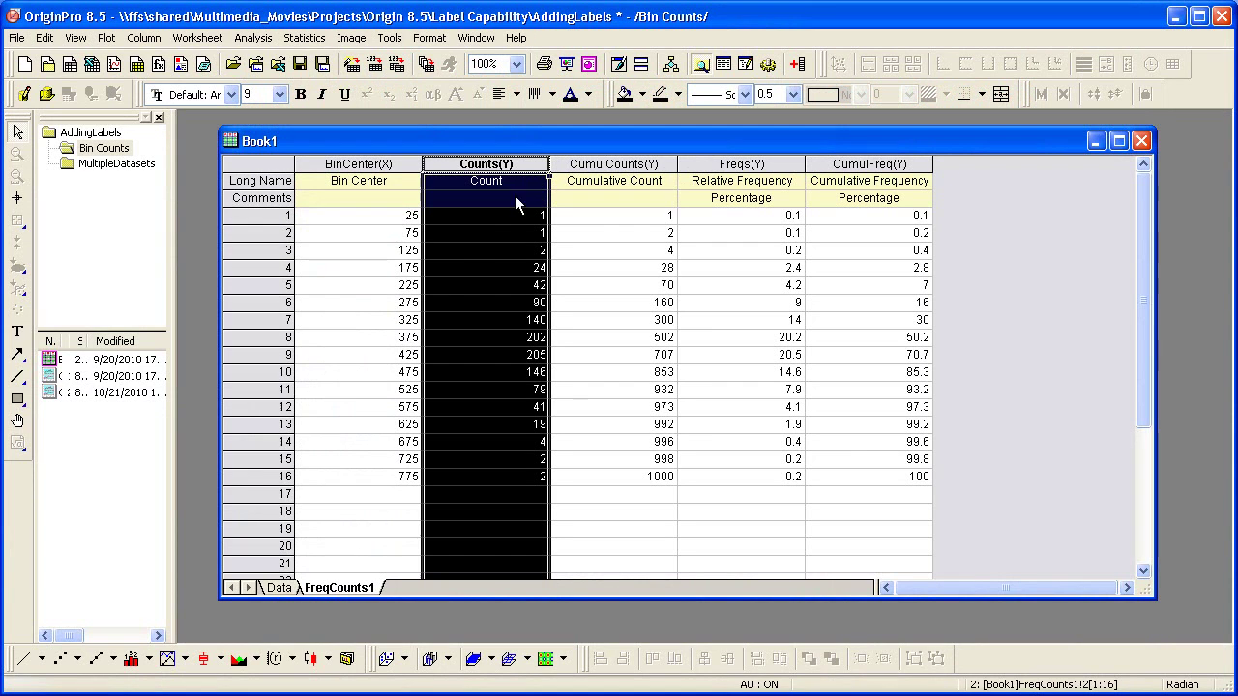
{"action": "left_click", "coordinate": [143, 662]}
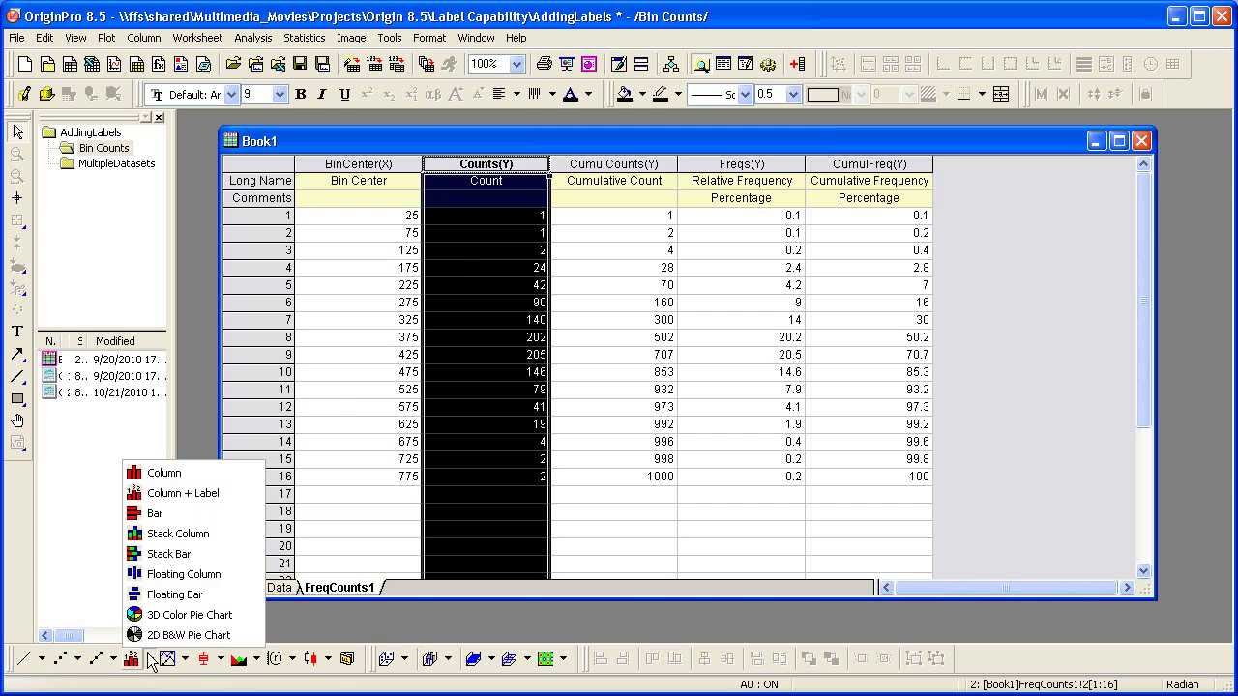
{"action": "left_click", "coordinate": [208, 494]}
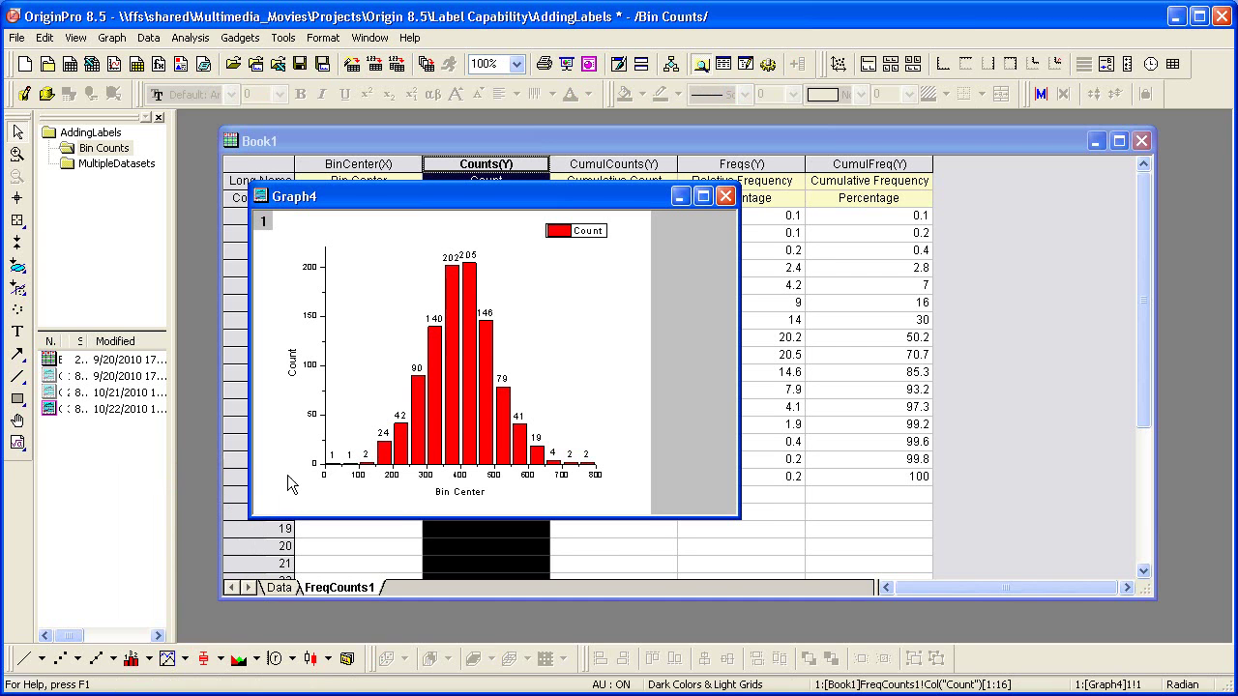
- Set the column plot's bar labels to the (X,Y) label form and apply it
{"action": "double_click", "coordinate": [474, 434]}
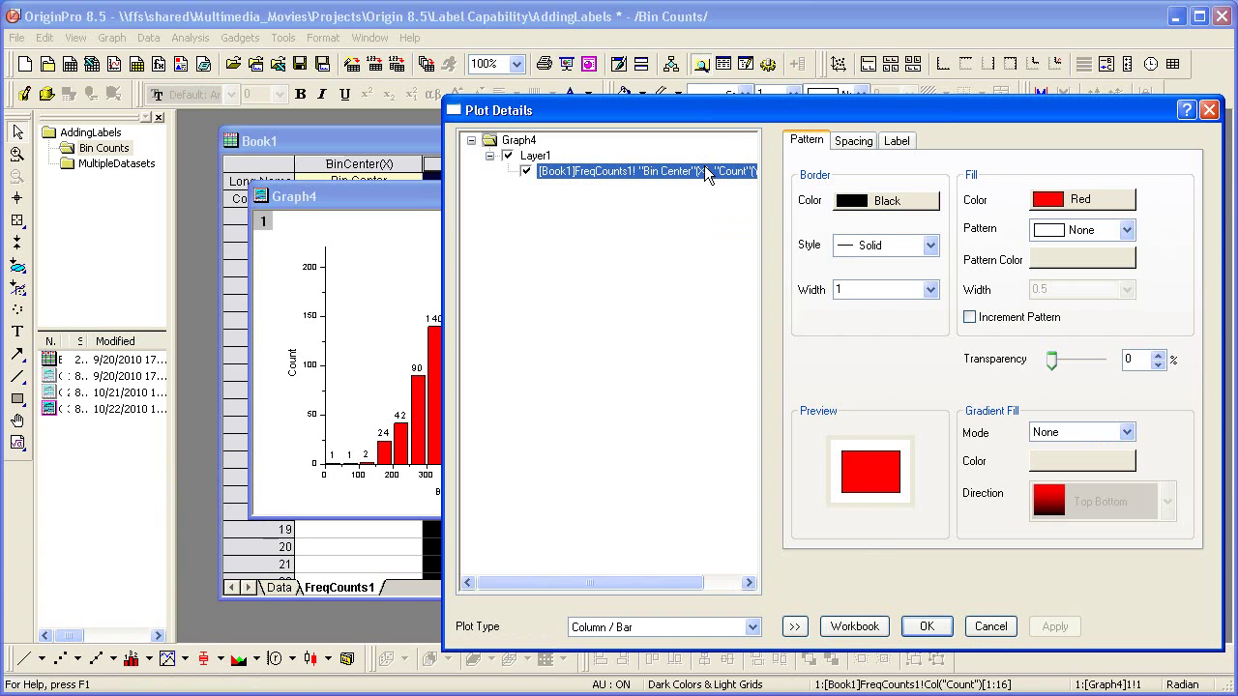
{"action": "left_click", "coordinate": [896, 147]}
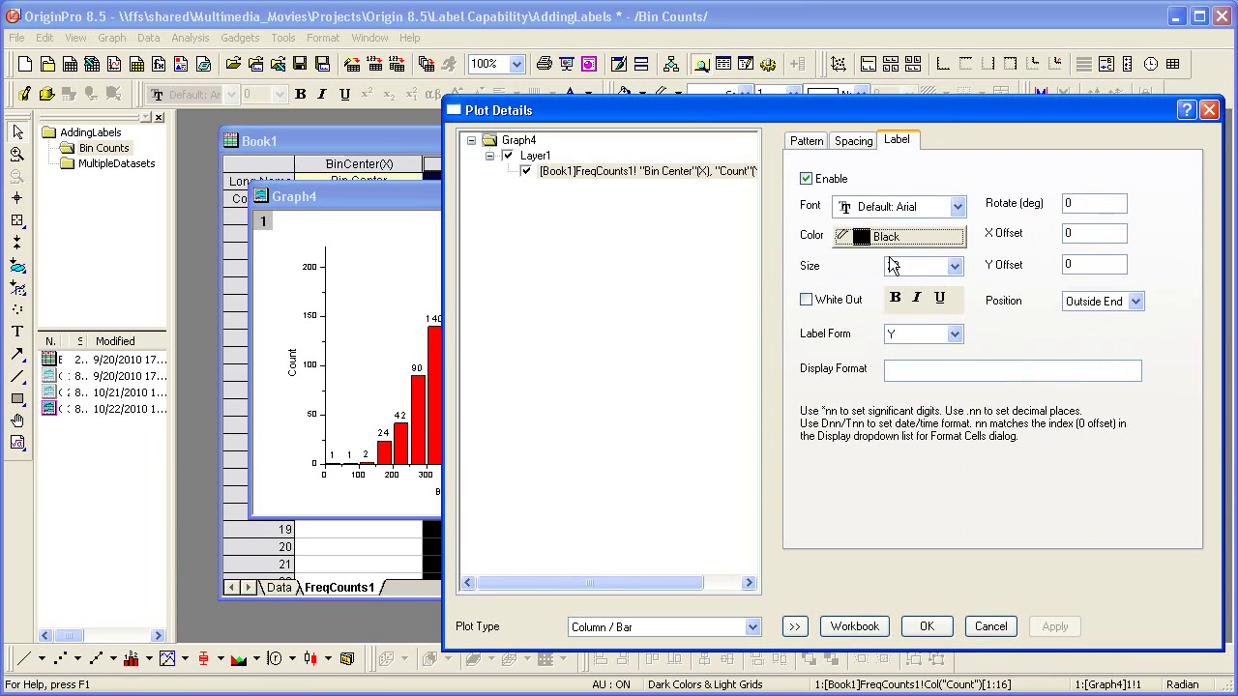
{"action": "left_click", "coordinate": [955, 334]}
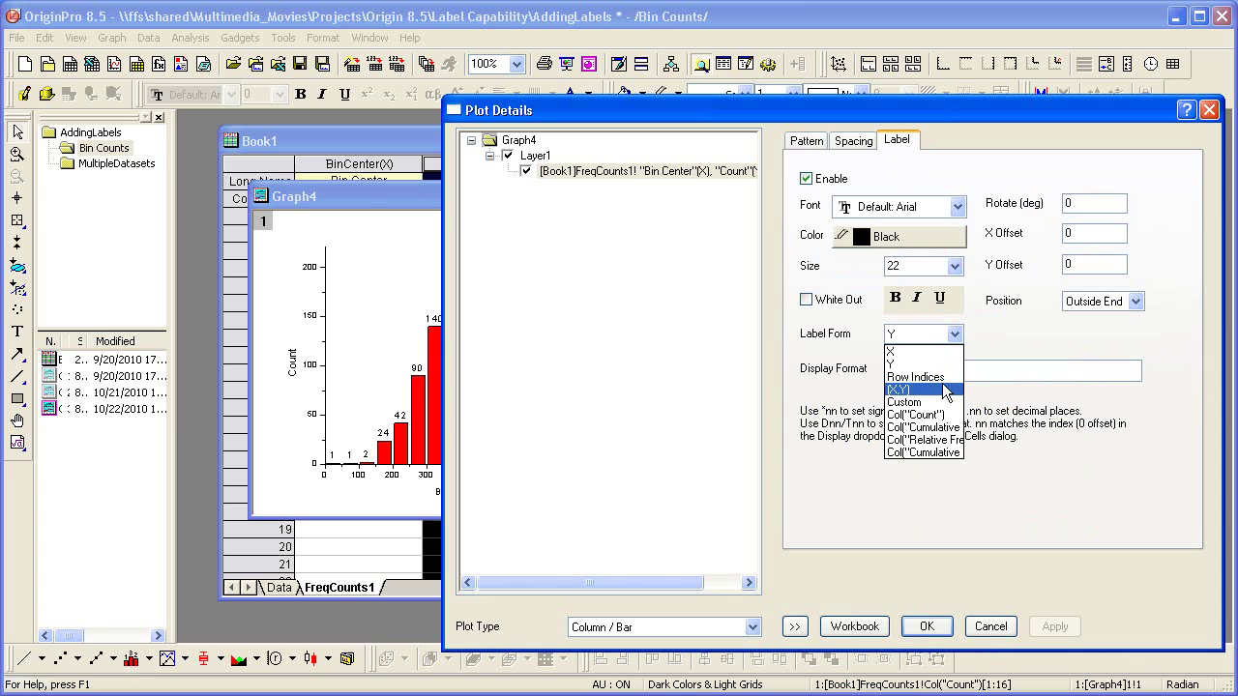
{"action": "left_click", "coordinate": [946, 391]}
{"action": "left_click", "coordinate": [1063, 626]}
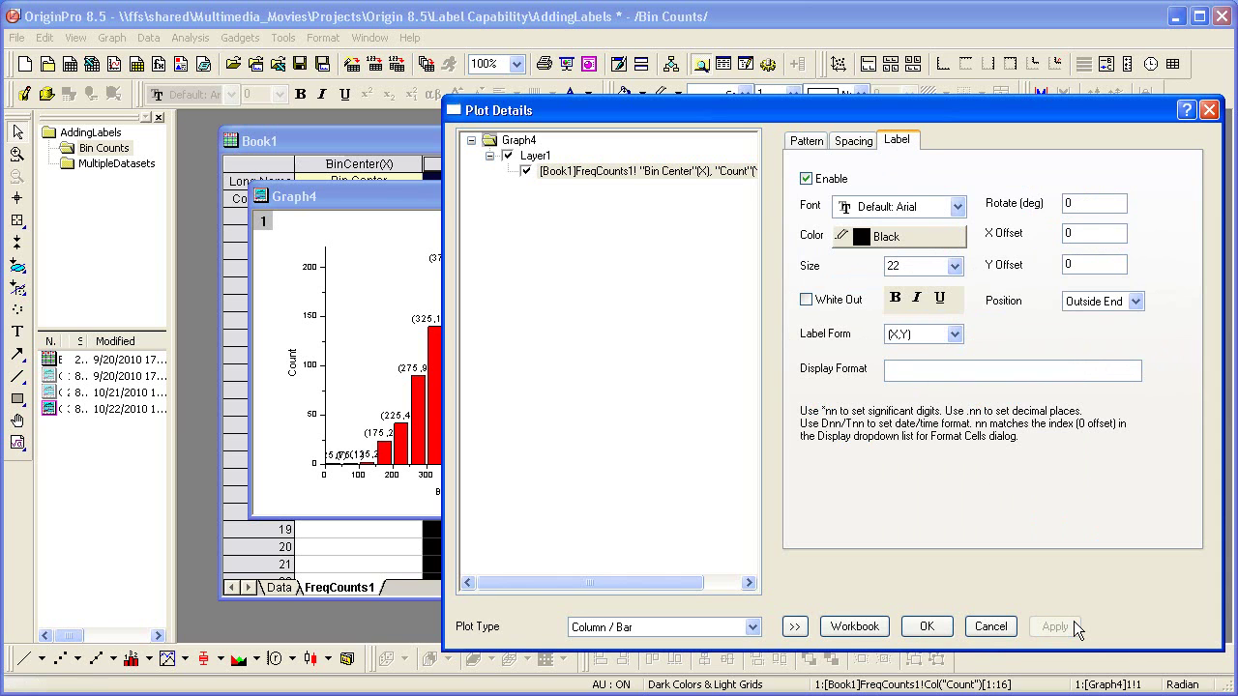
{"action": "left_click", "coordinate": [795, 627]}
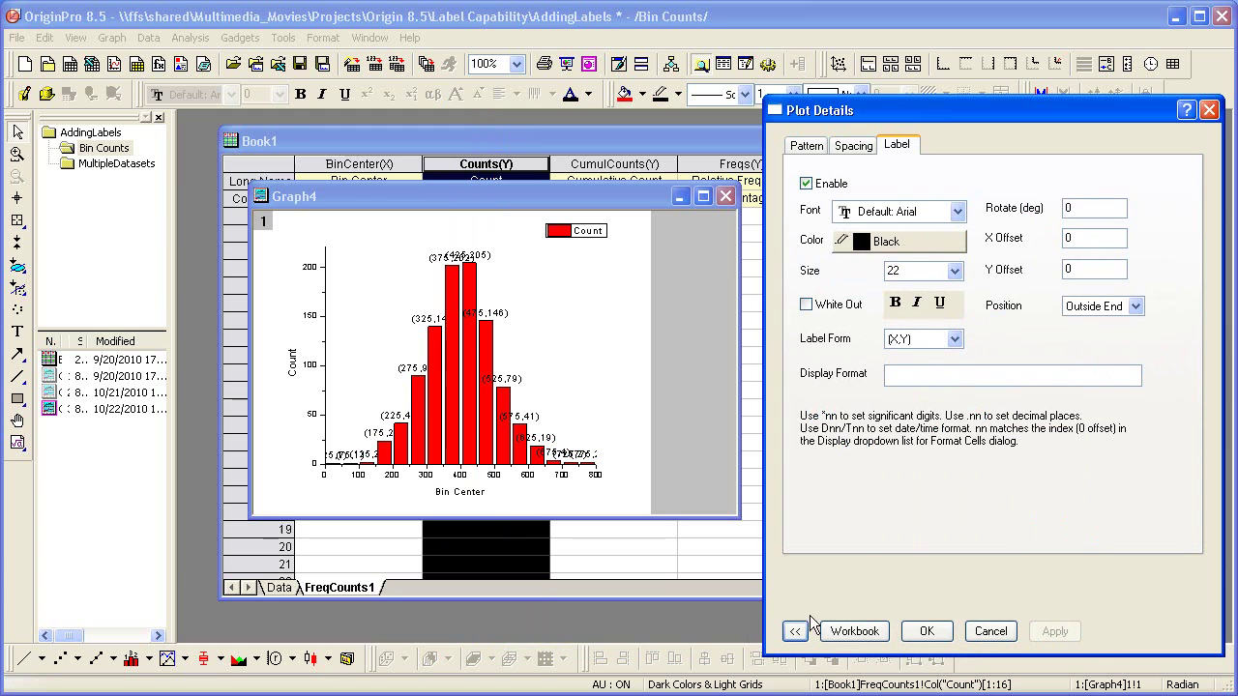
- Rotate the bar labels to 90 degrees
{"action": "left_click", "coordinate": [1089, 209]}
{"action": "key", "text": "BackSpace"}
{"action": "type", "text": "90"}
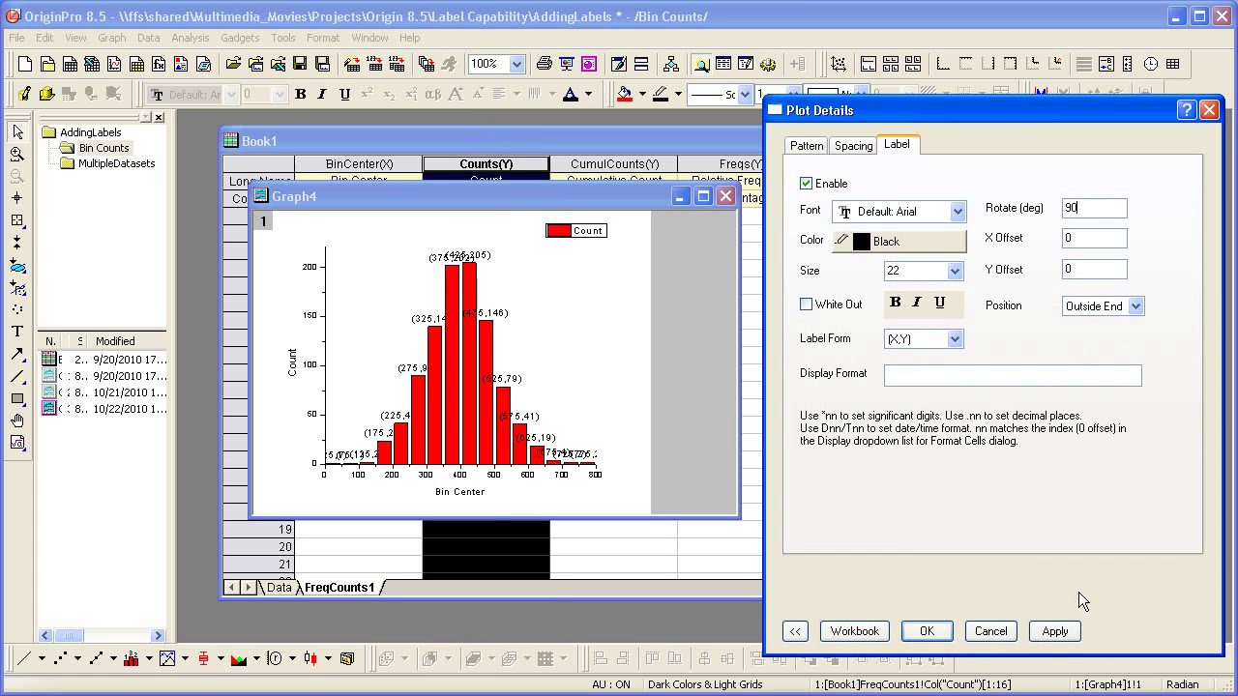
{"action": "left_click", "coordinate": [1059, 632]}
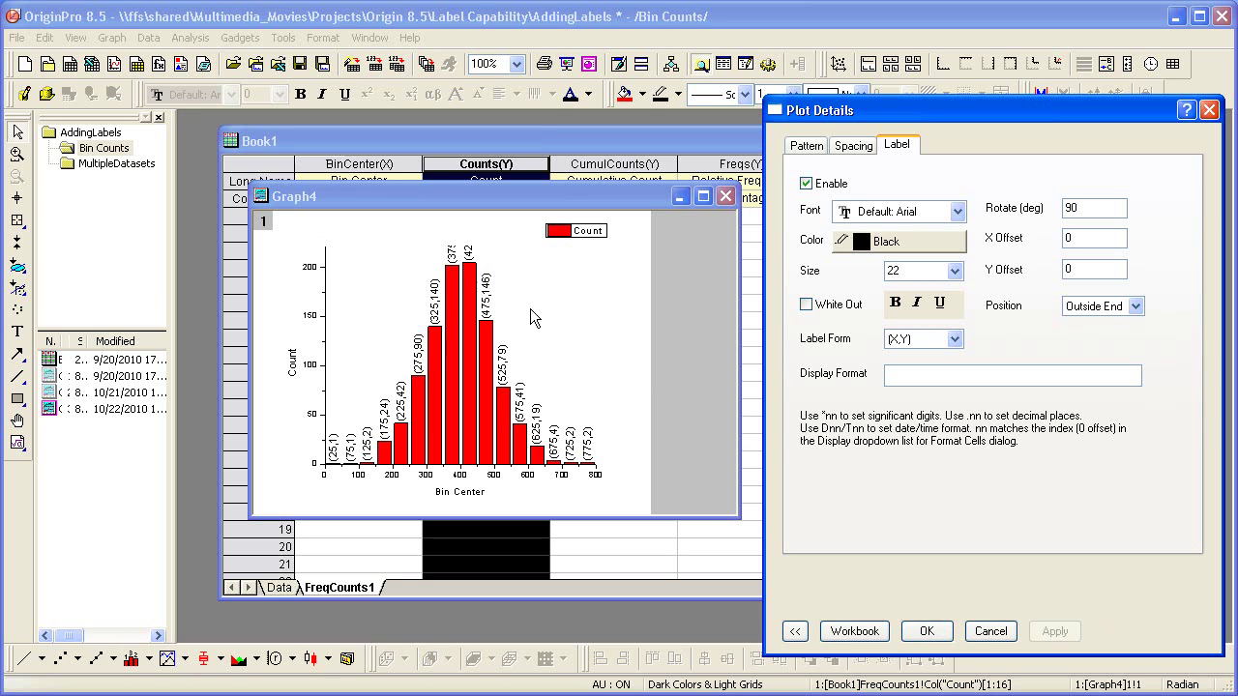
- Turn off Clip Data to Frame for Layer1 so the top labels (375,202) and (425,205) show fully
{"action": "left_click", "coordinate": [802, 627]}
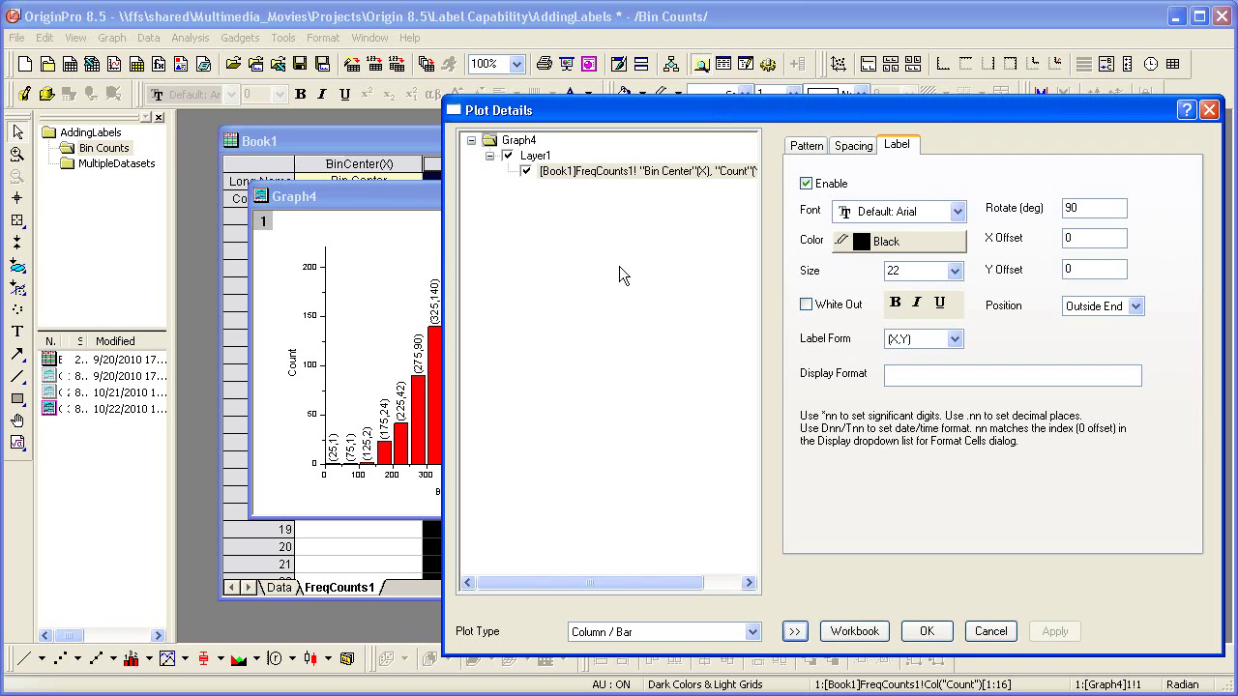
{"action": "left_click", "coordinate": [539, 158]}
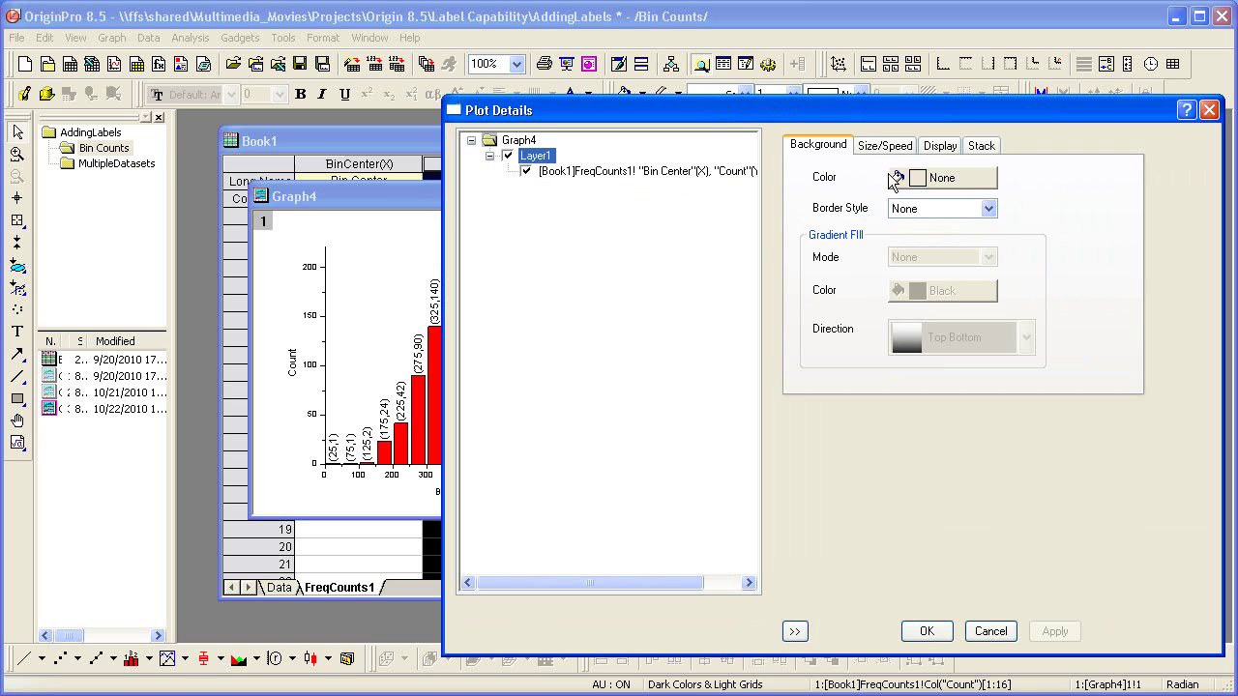
{"action": "left_click", "coordinate": [941, 147]}
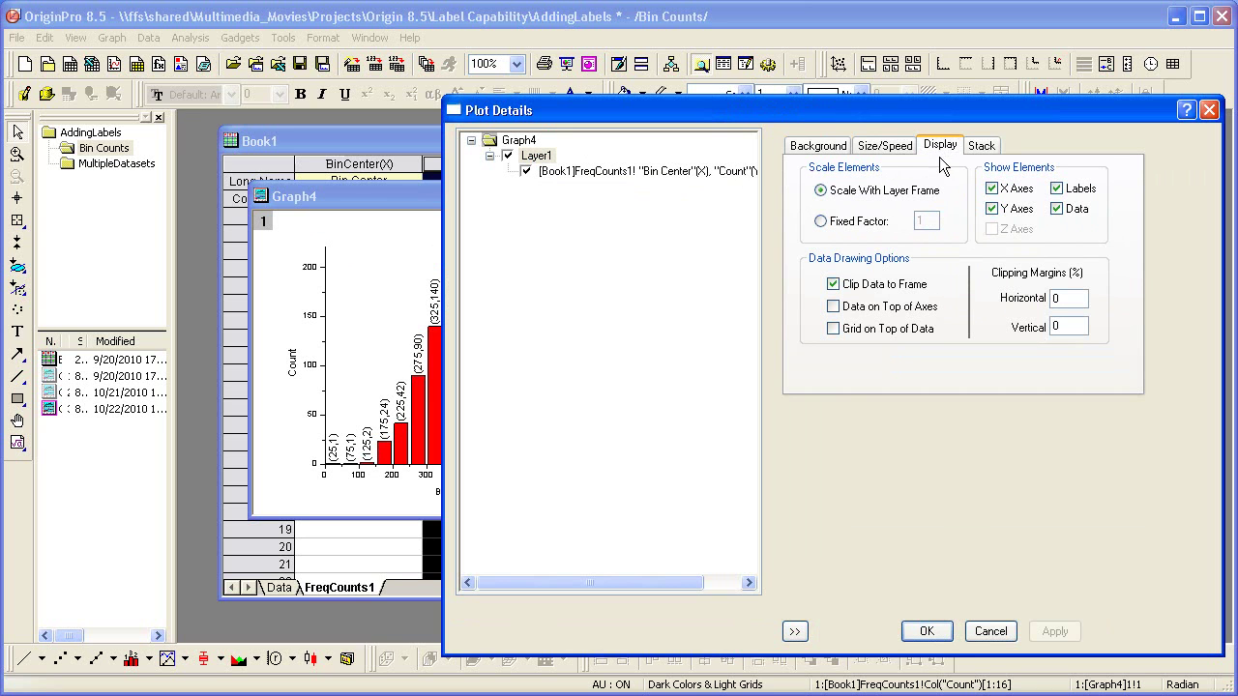
{"action": "left_click", "coordinate": [874, 288]}
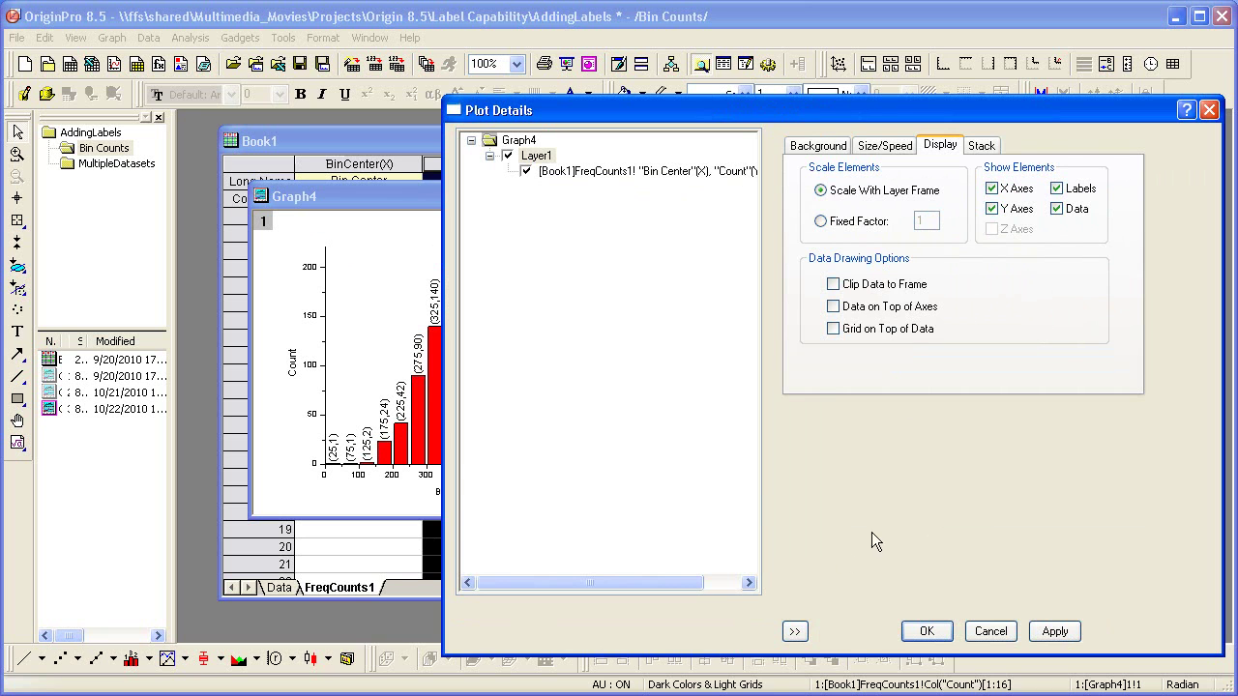
{"action": "left_click", "coordinate": [794, 630]}
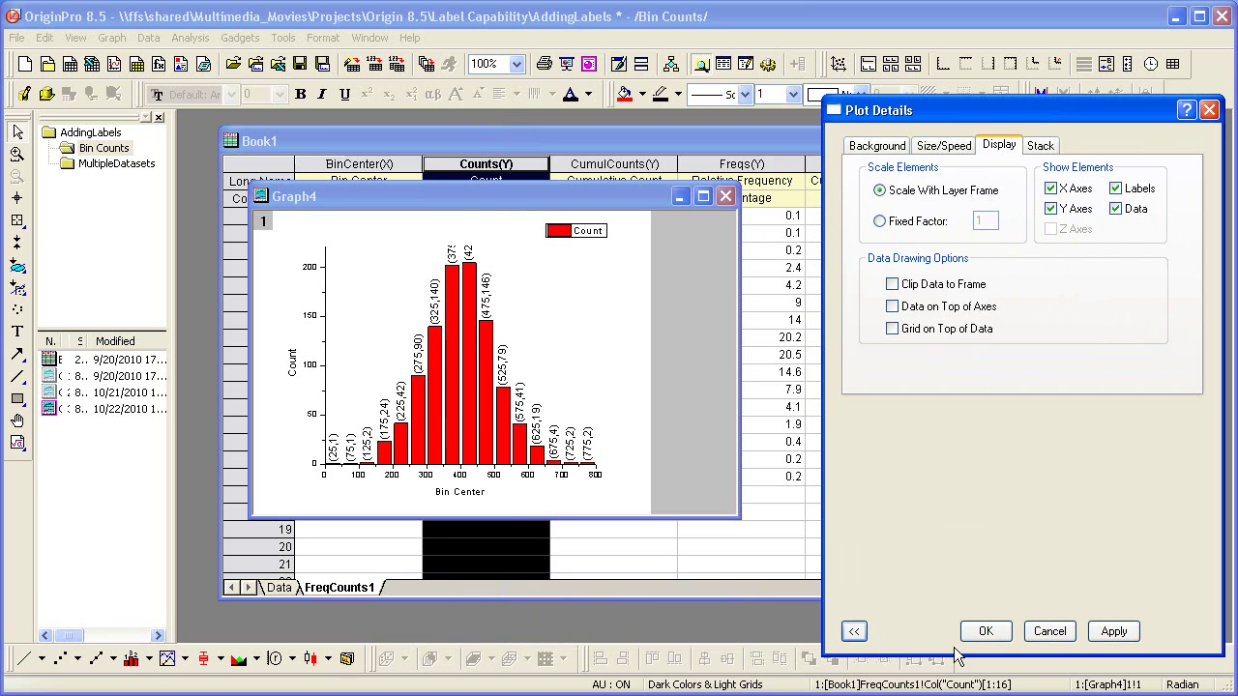
{"action": "left_click", "coordinate": [1107, 635]}
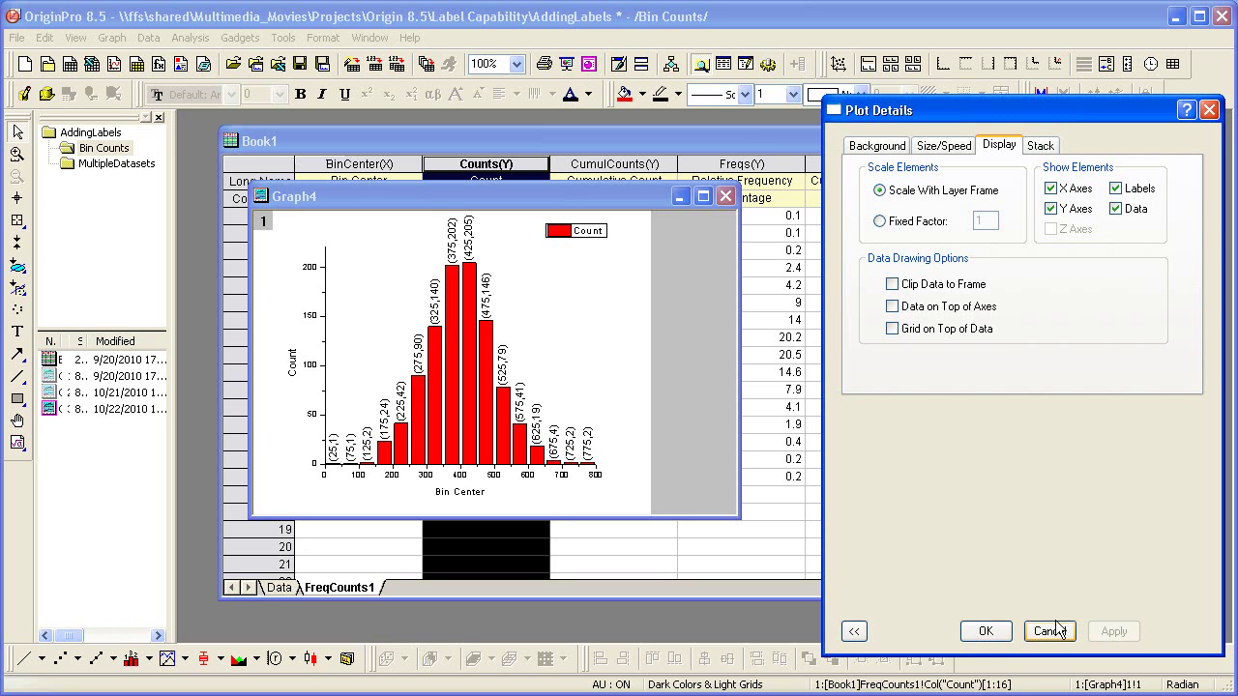
- Change the bar labels to show the Relative Frequency column values
{"action": "left_click", "coordinate": [853, 632]}
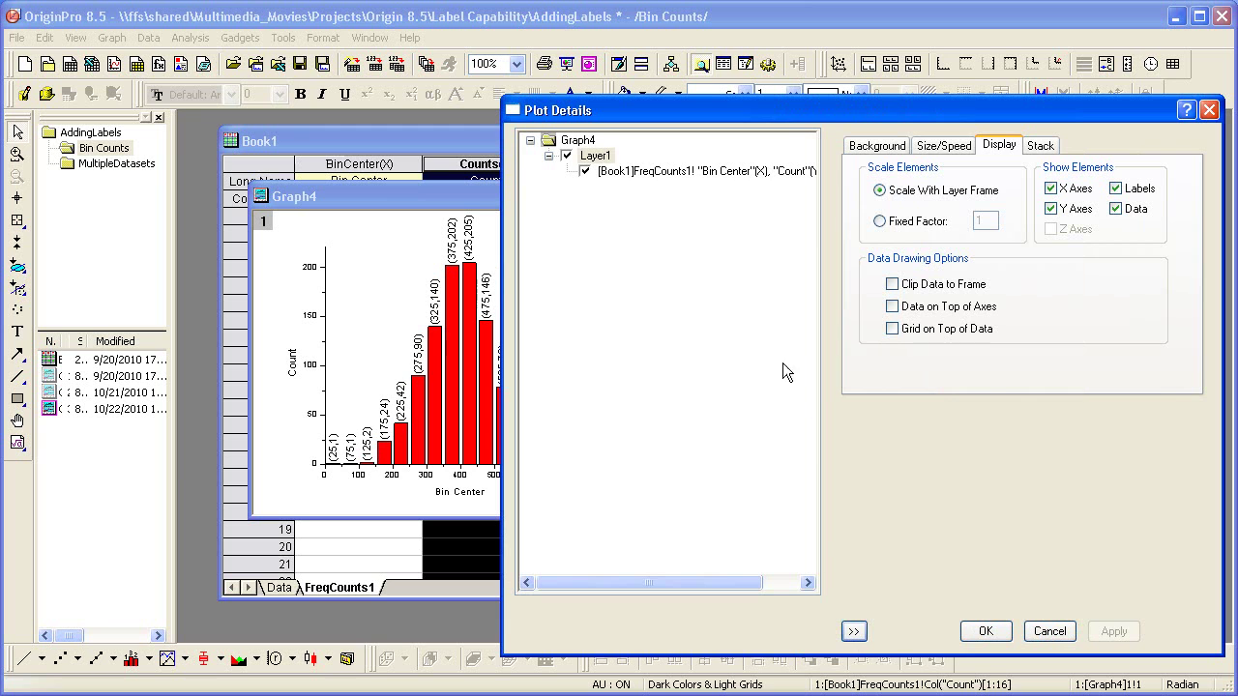
{"action": "left_click", "coordinate": [758, 184]}
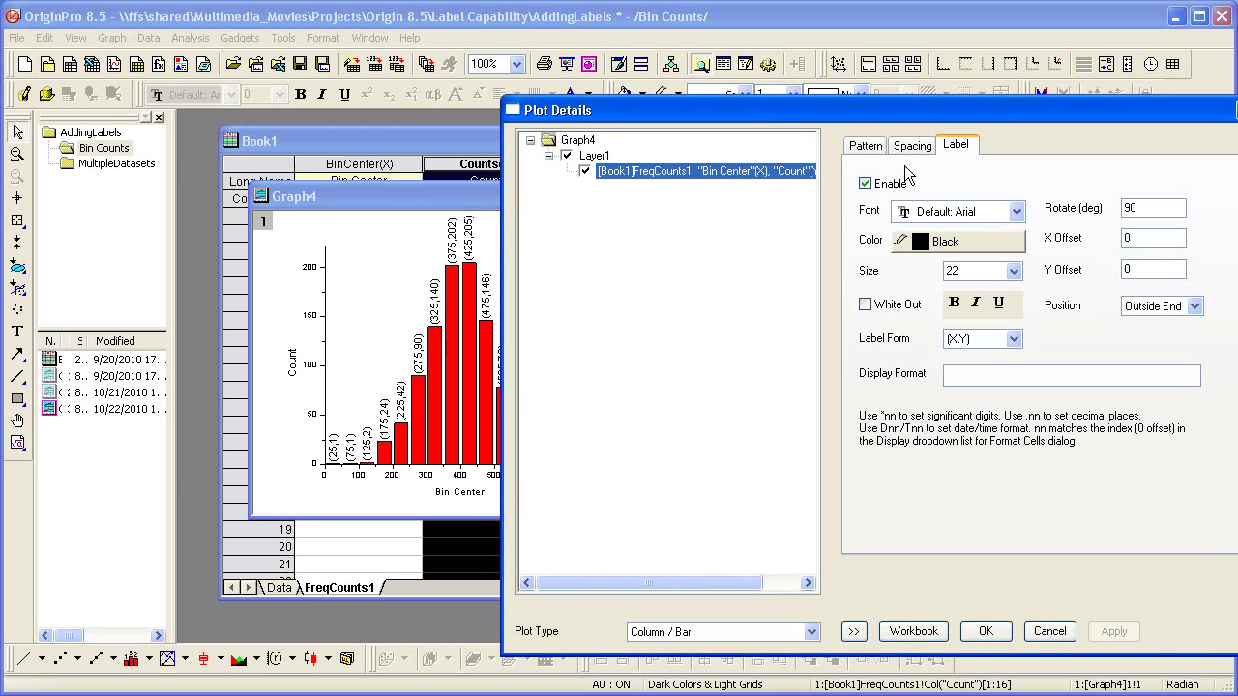
{"action": "left_click", "coordinate": [1013, 338]}
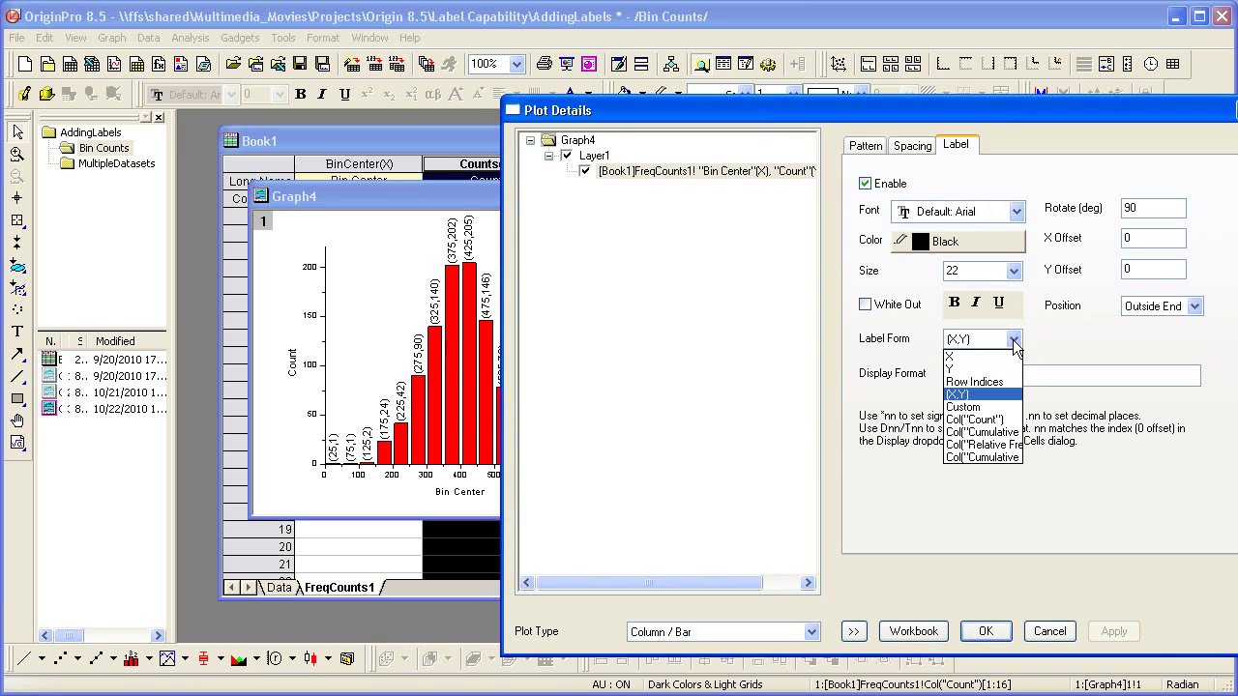
{"action": "left_click", "coordinate": [1006, 445]}
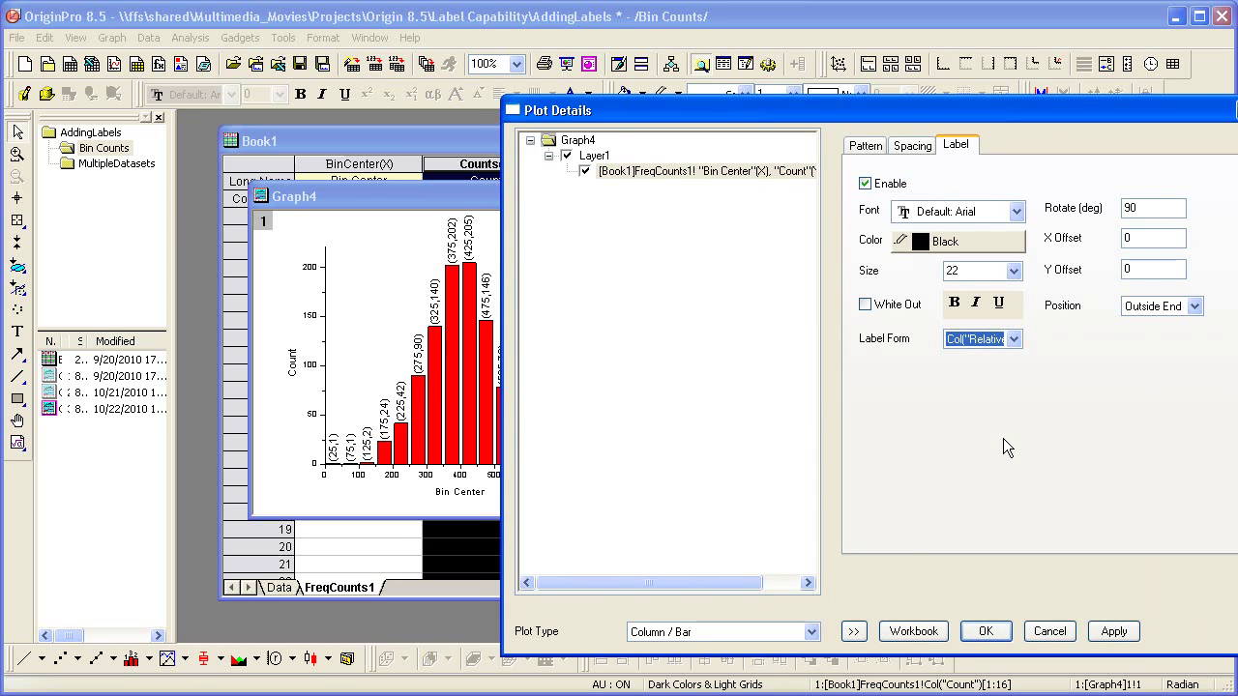
{"action": "left_click", "coordinate": [986, 630]}
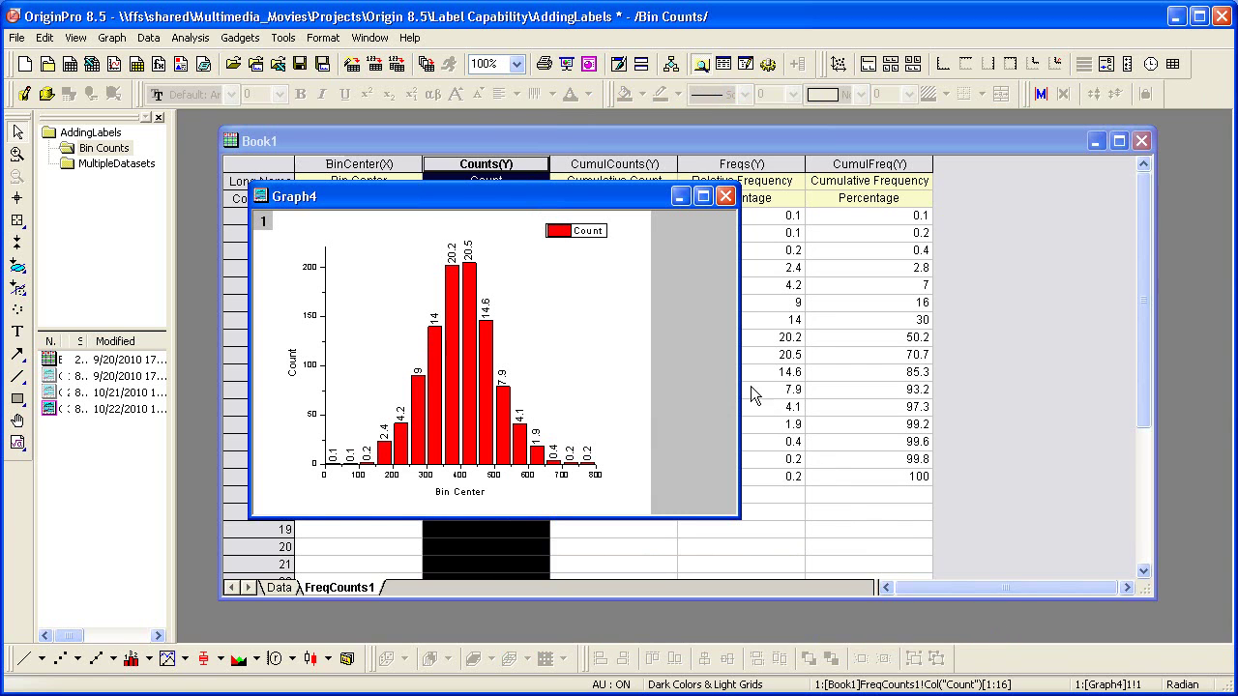
- Tile the Book1 worksheet and Graph4 vertically, bringing the Freqs column into view
{"action": "left_click_drag", "start_coordinate": [739, 379], "coordinate": [699, 383]}
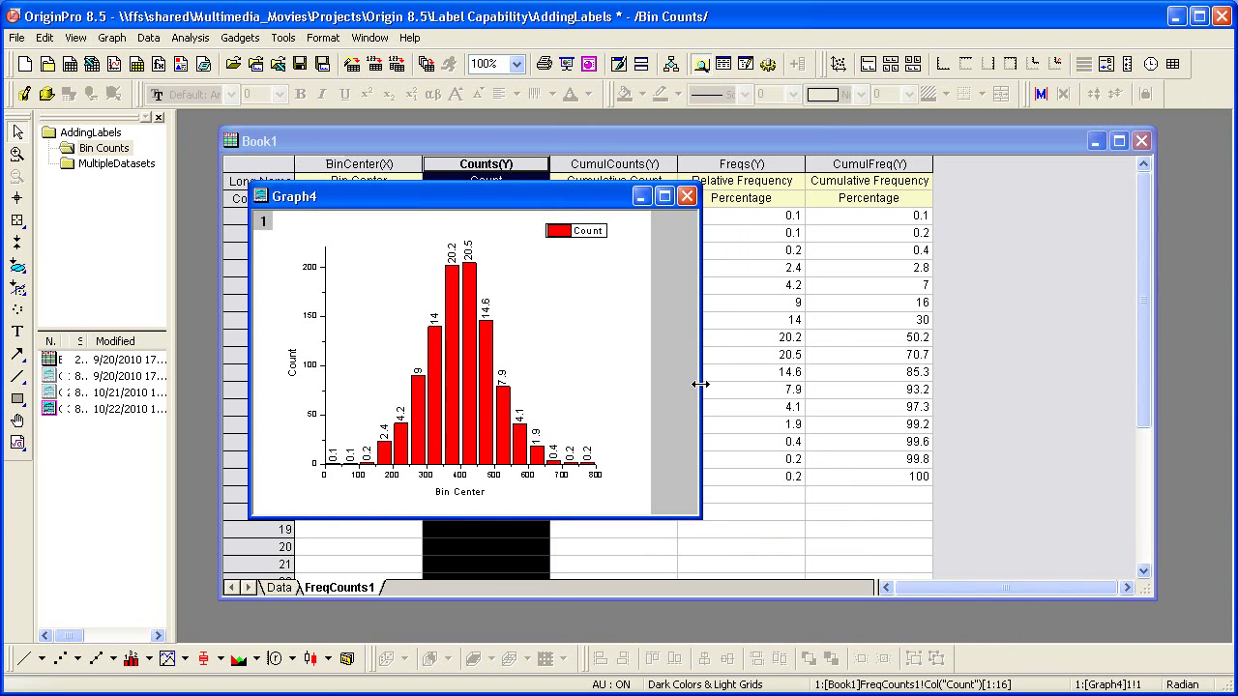
{"action": "left_click", "coordinate": [773, 168]}
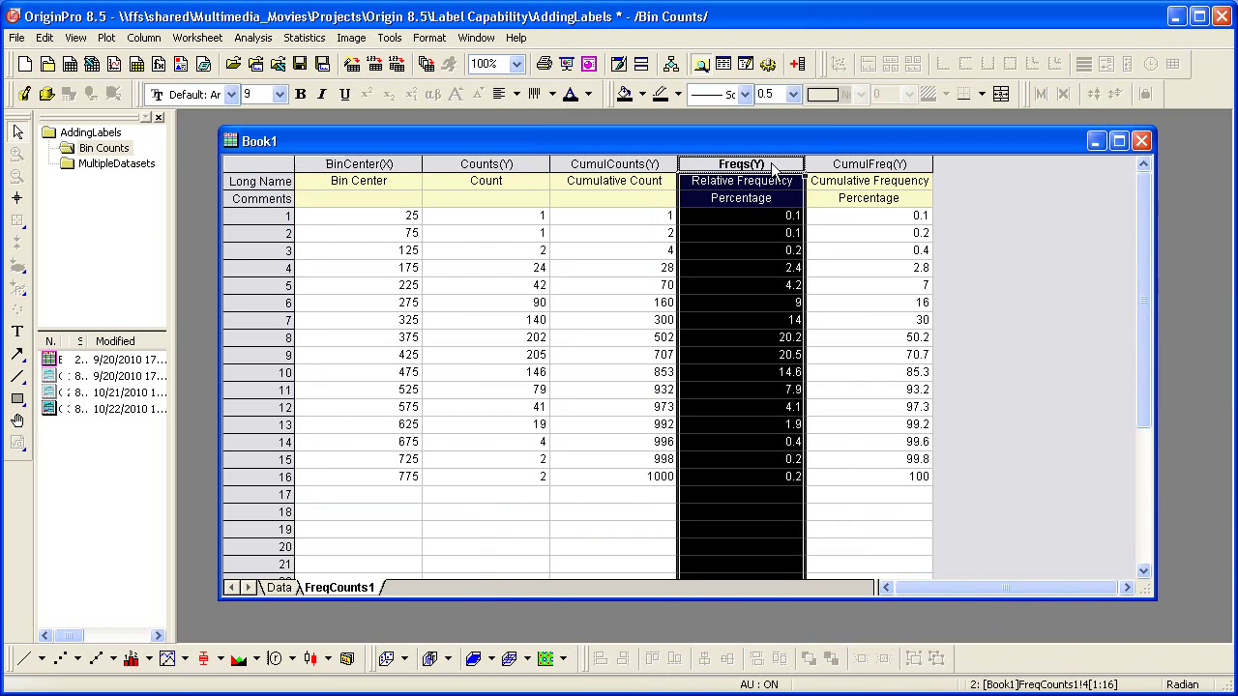
{"action": "left_click", "coordinate": [476, 37]}
{"action": "left_click", "coordinate": [491, 101]}
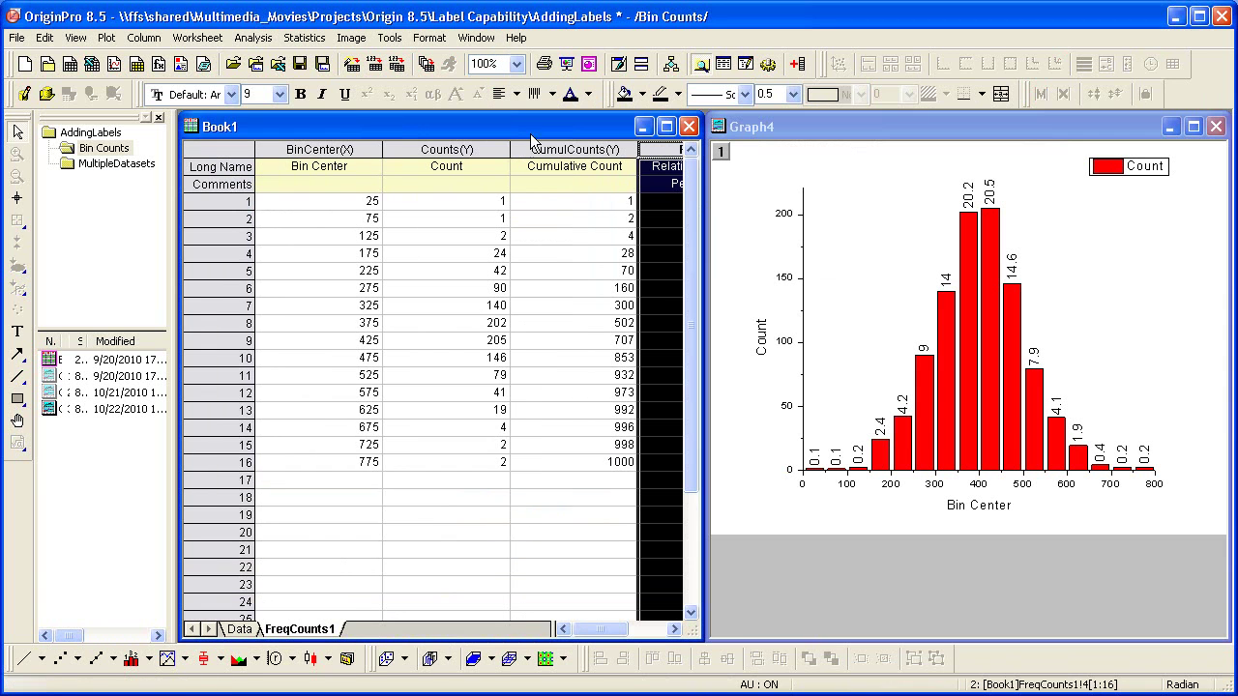
{"action": "left_click", "coordinate": [656, 625]}
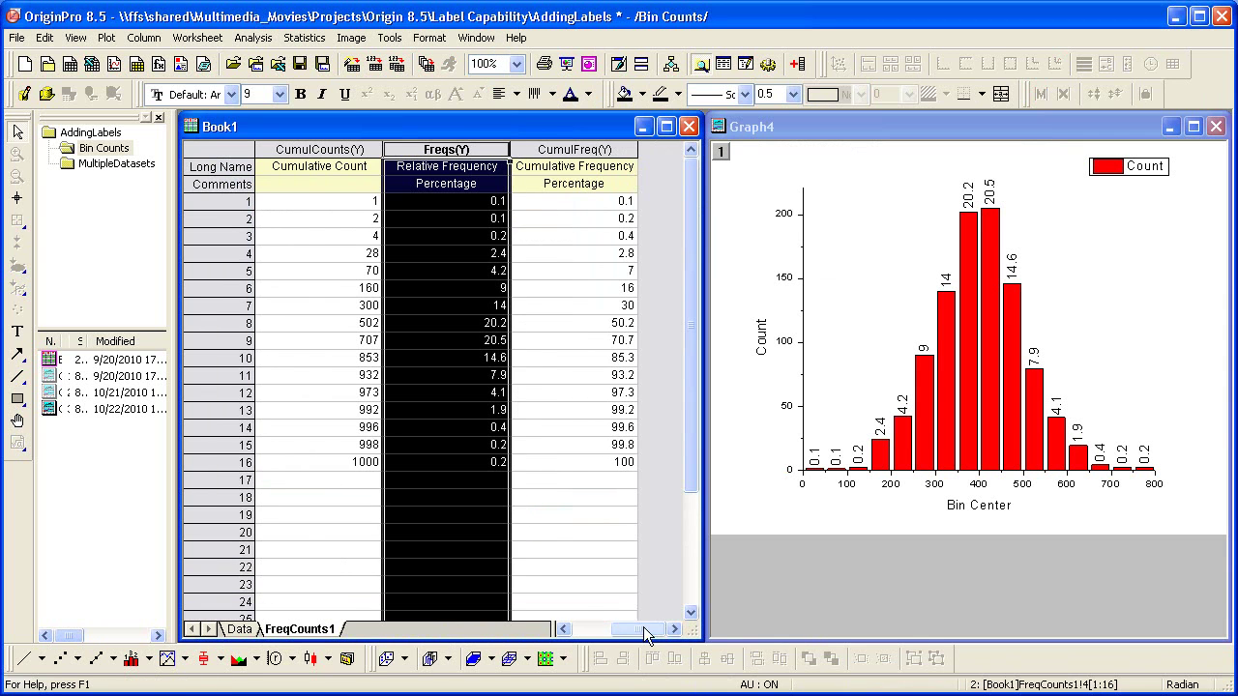
- Plot columns B and E of the MultipleDatasets workbook as a Stack Column graph
{"action": "left_click", "coordinate": [139, 165]}
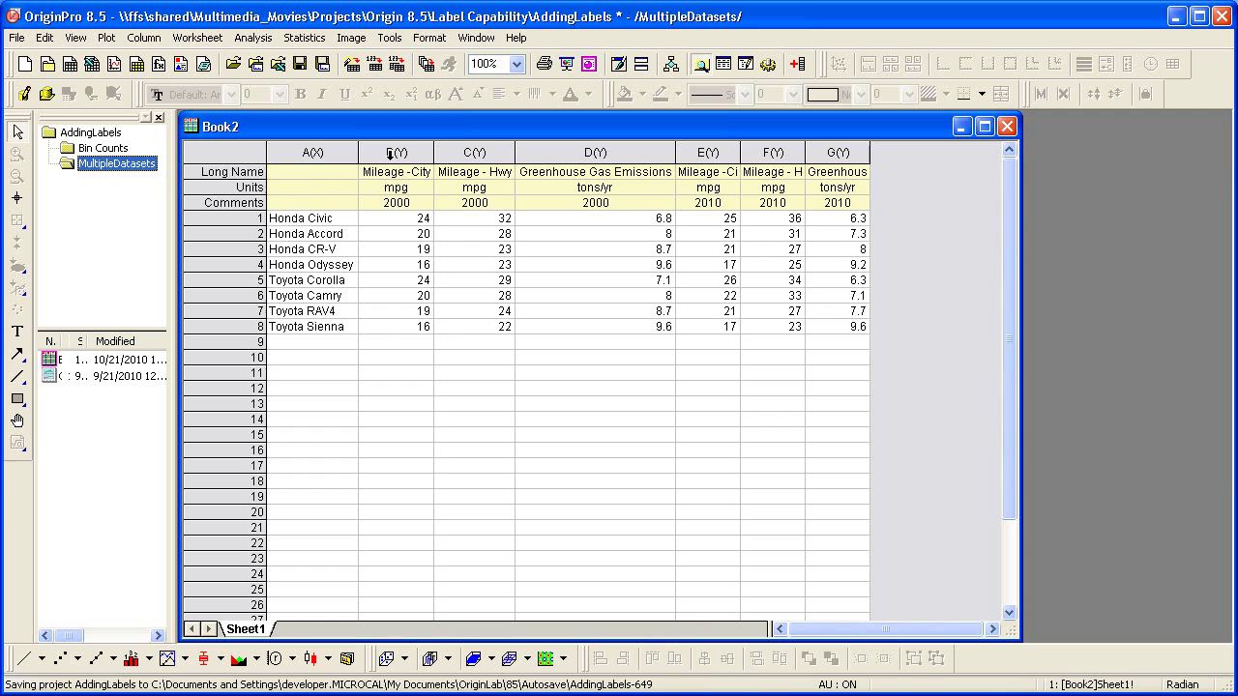
{"action": "left_click", "coordinate": [390, 154]}
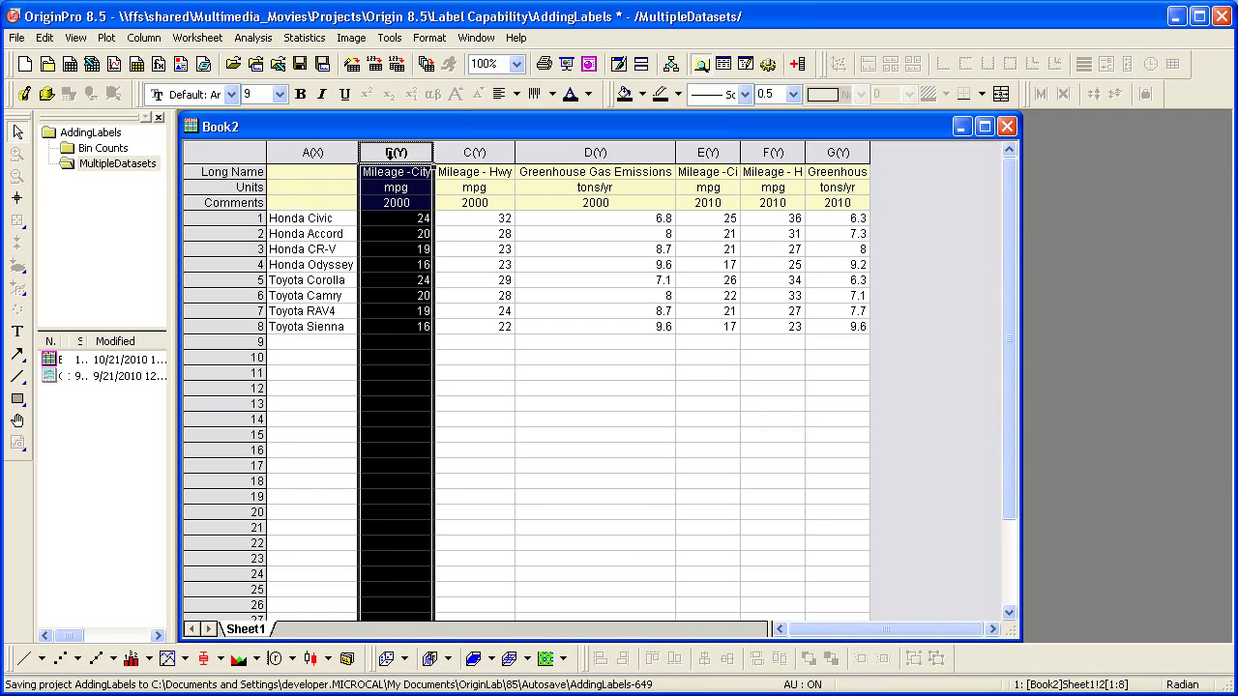
{"action": "left_click", "coordinate": [709, 153], "text": "ctrl"}
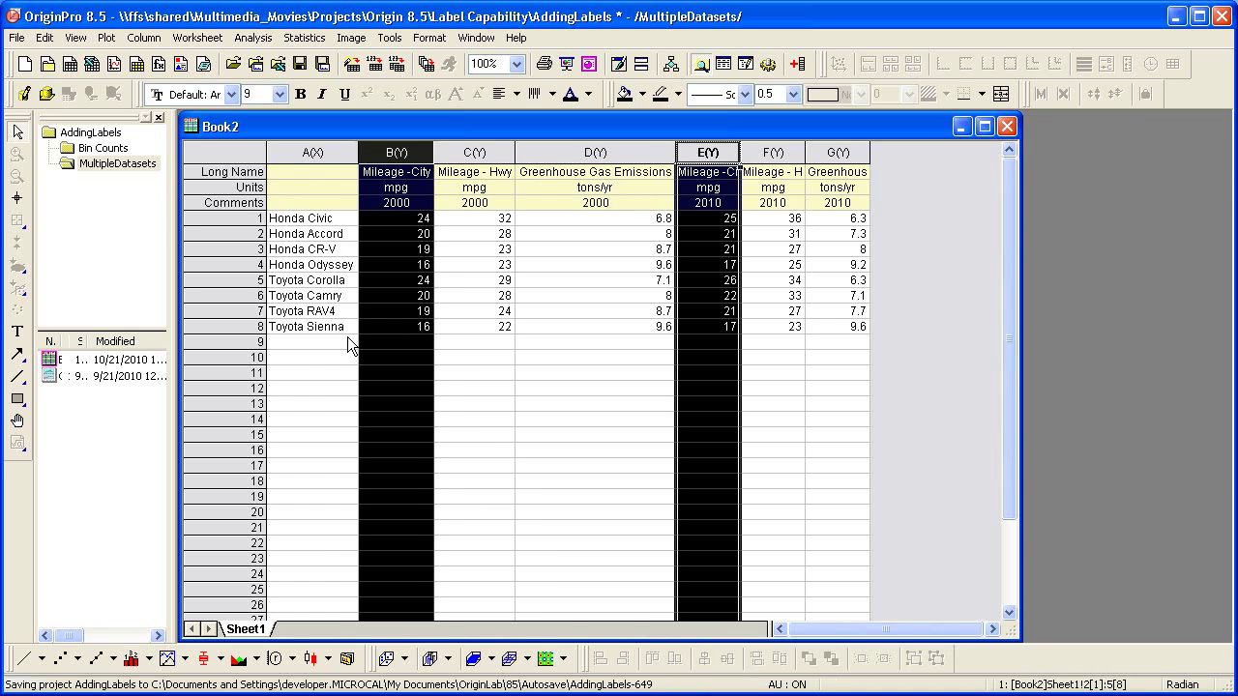
{"action": "left_click", "coordinate": [149, 659]}
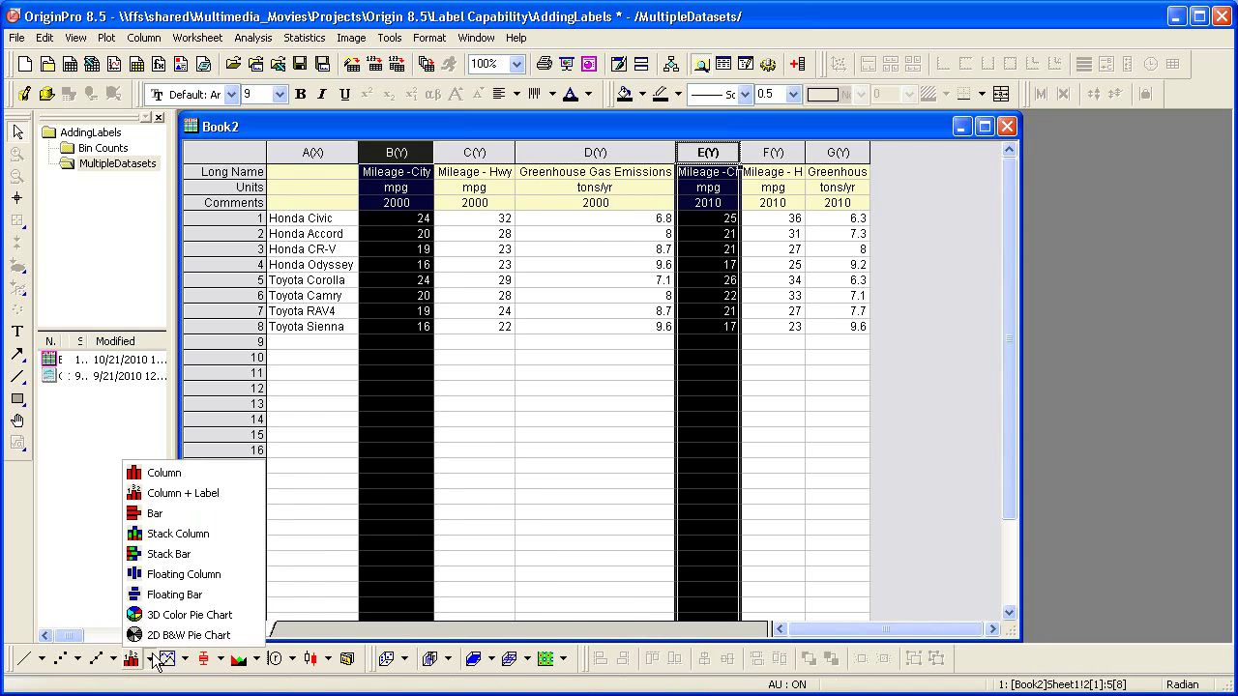
{"action": "left_click", "coordinate": [208, 536]}
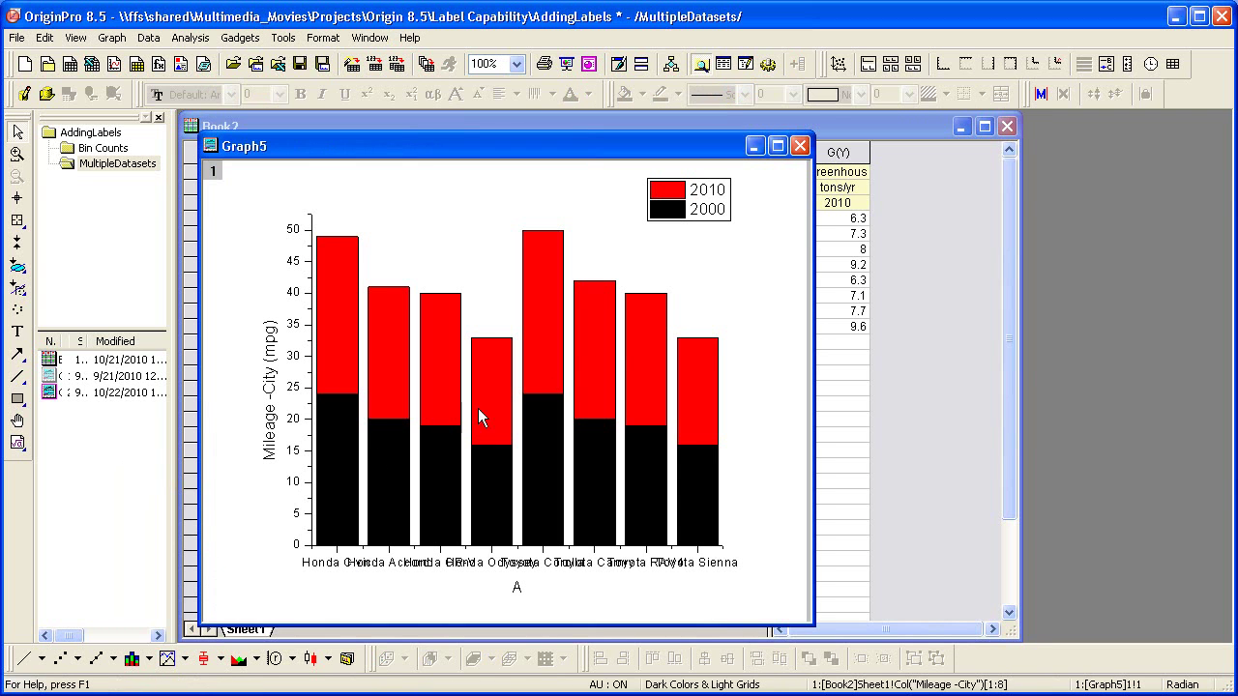
- Tile the Book2 worksheet and Graph5 vertically
{"action": "left_click", "coordinate": [863, 133]}
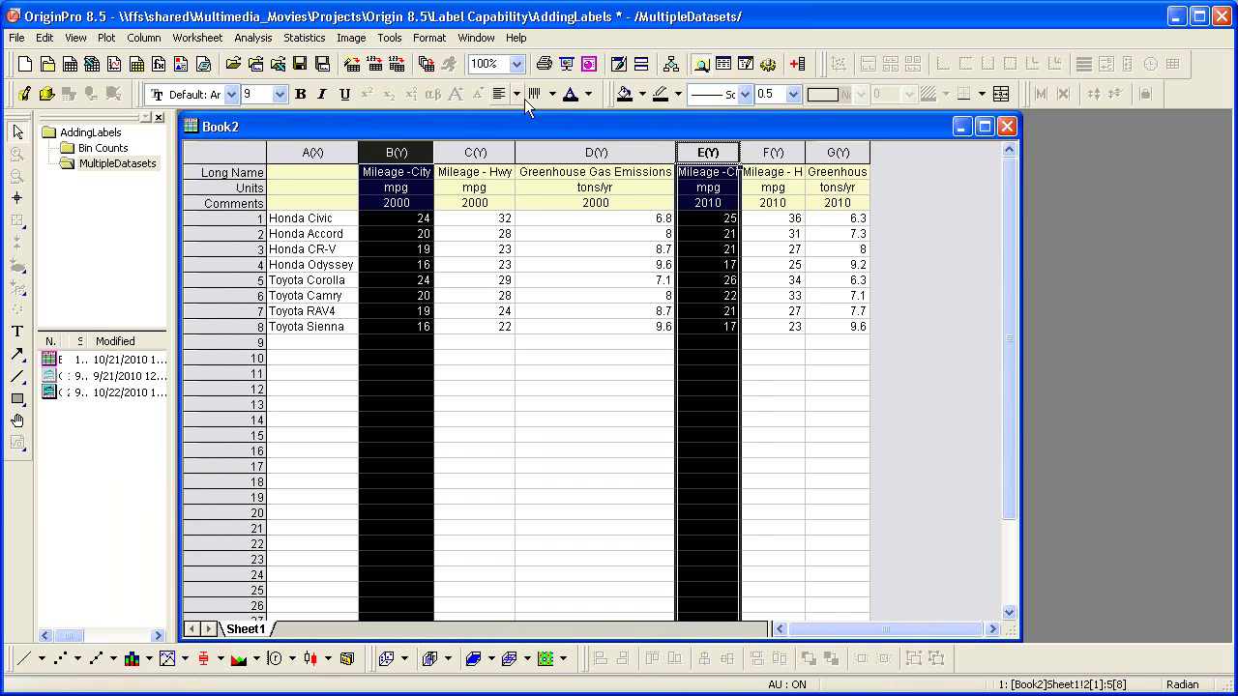
{"action": "left_click", "coordinate": [476, 38]}
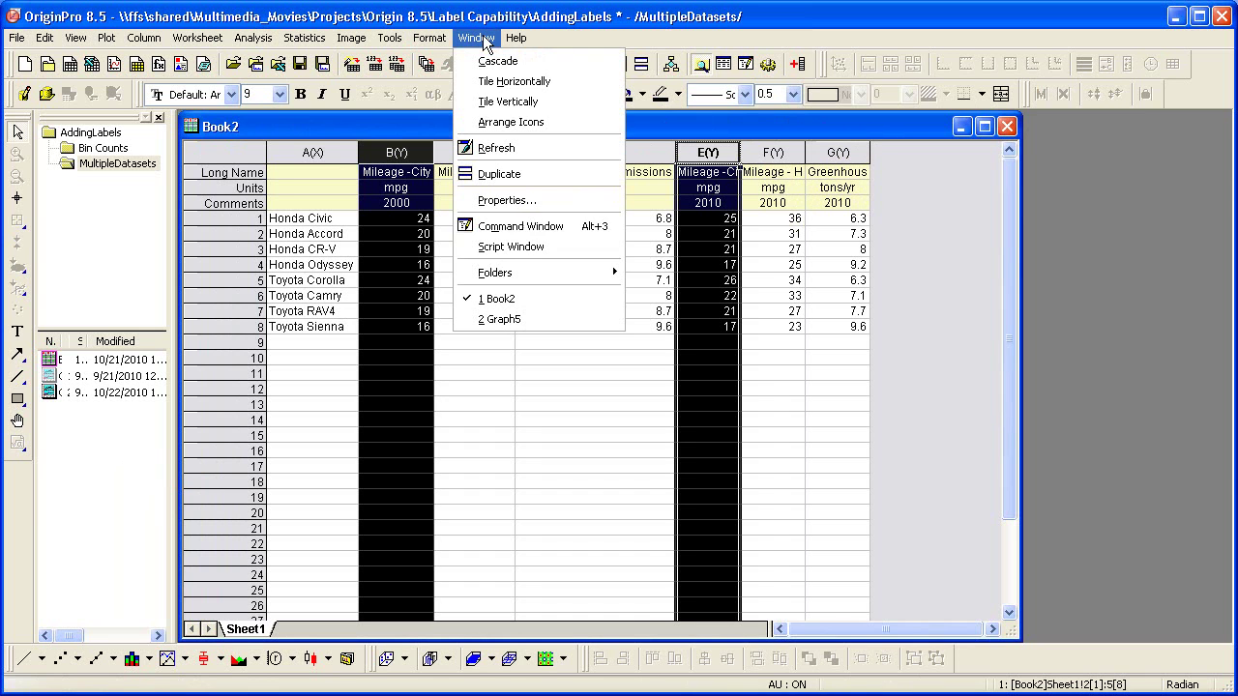
{"action": "left_click", "coordinate": [483, 100]}
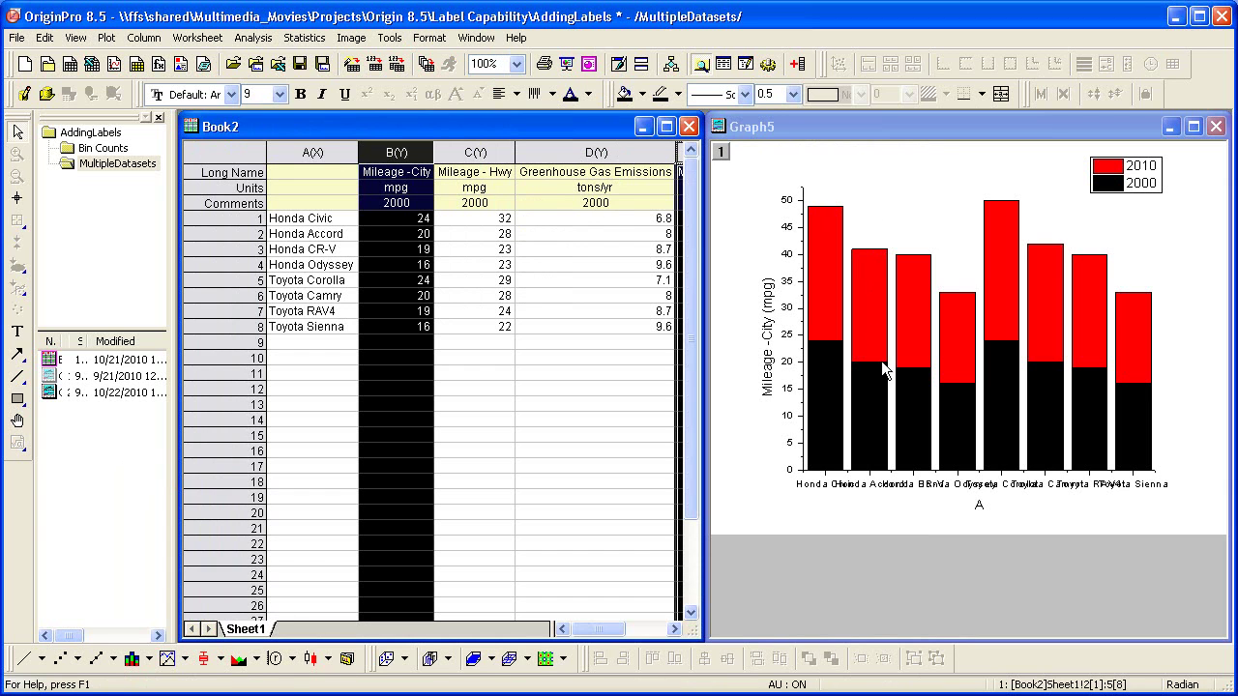
- Open the x-axis tick label settings on the Custom Tick Labels tab
{"action": "double_click", "coordinate": [882, 486]}
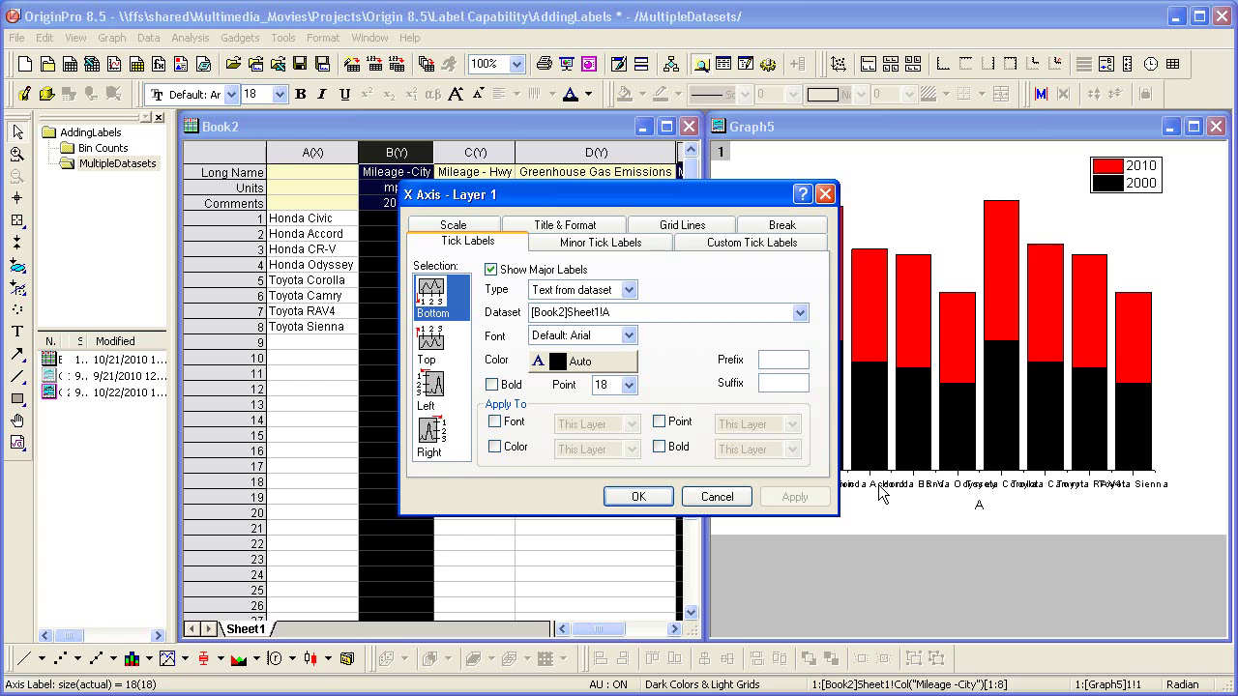
{"action": "left_click", "coordinate": [779, 249]}
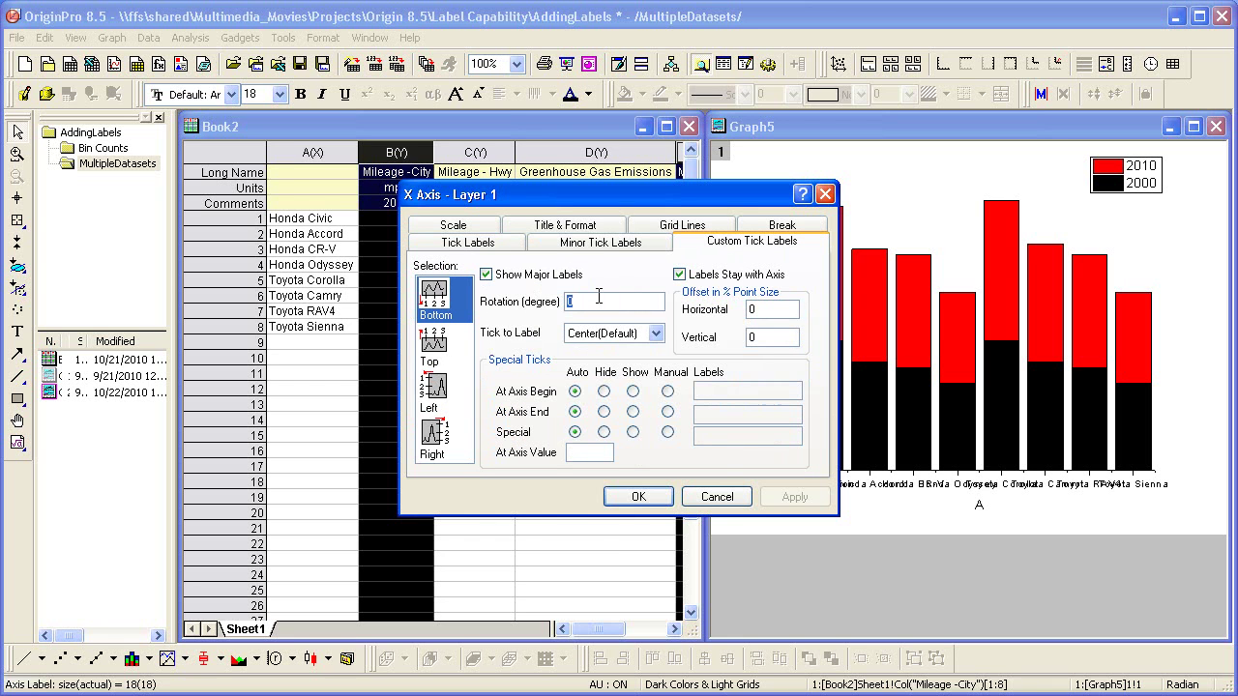
- Rotate the car-name tick labels 90 degrees, then resize the layer and nudge it upward
{"action": "type", "text": "90"}
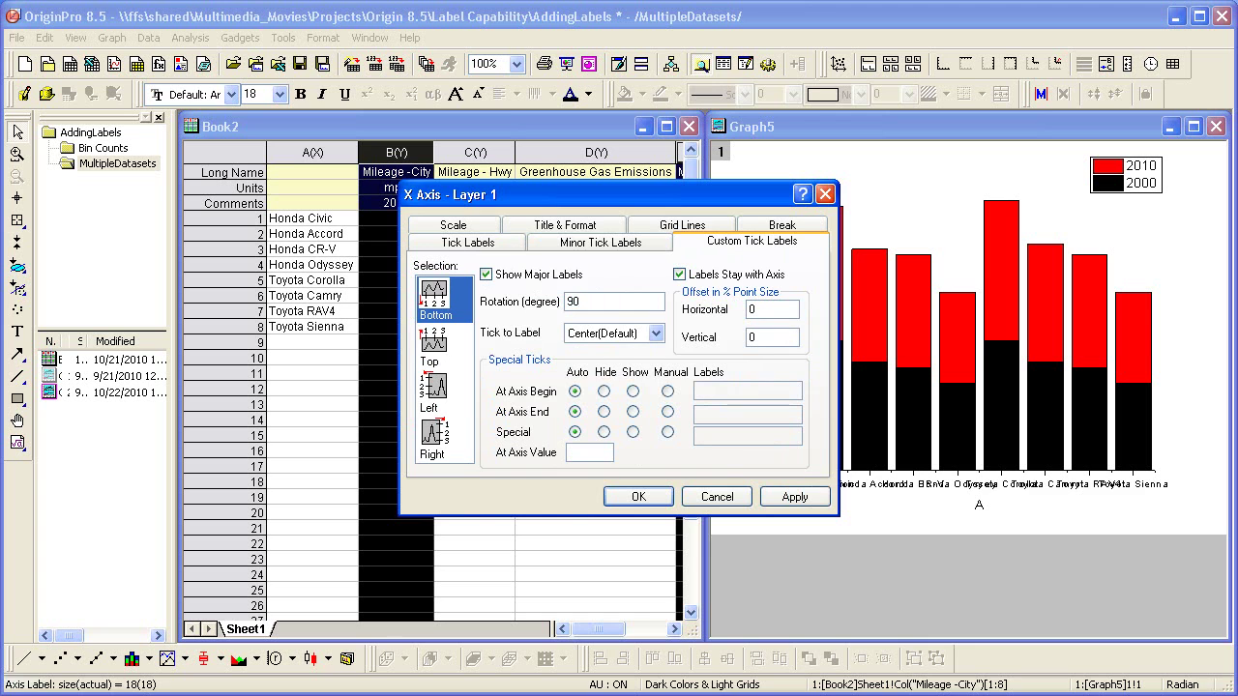
{"action": "left_click", "coordinate": [637, 496]}
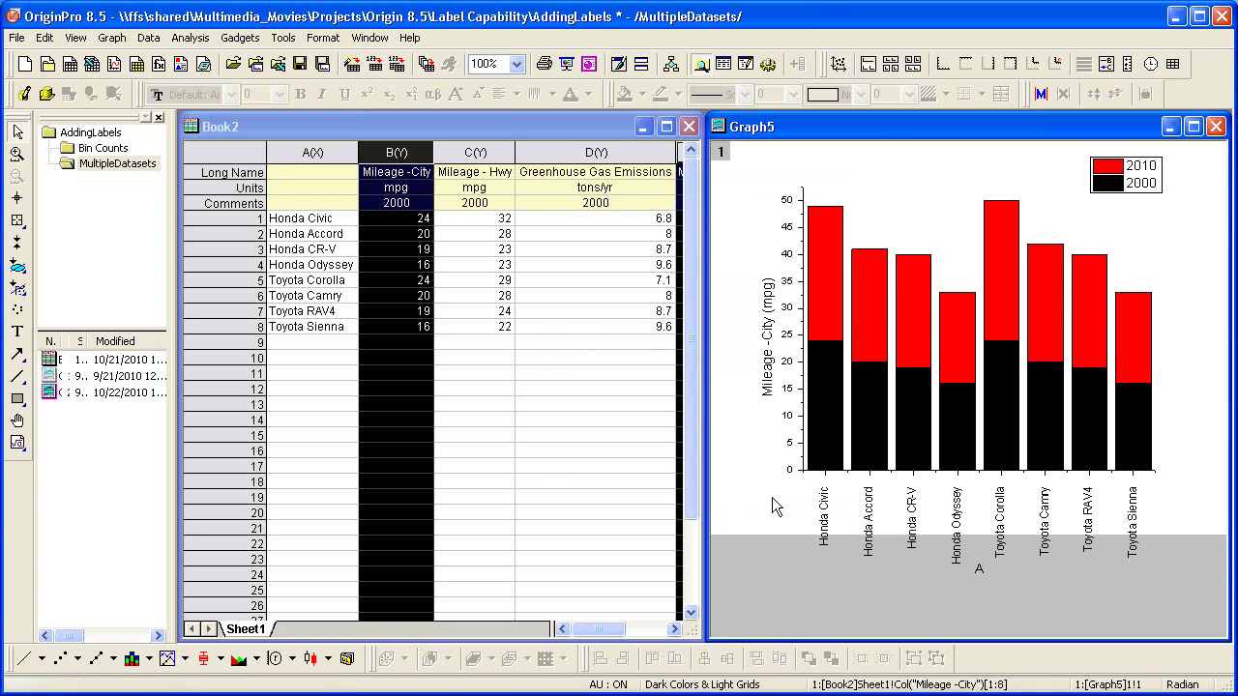
{"action": "left_click", "coordinate": [951, 260]}
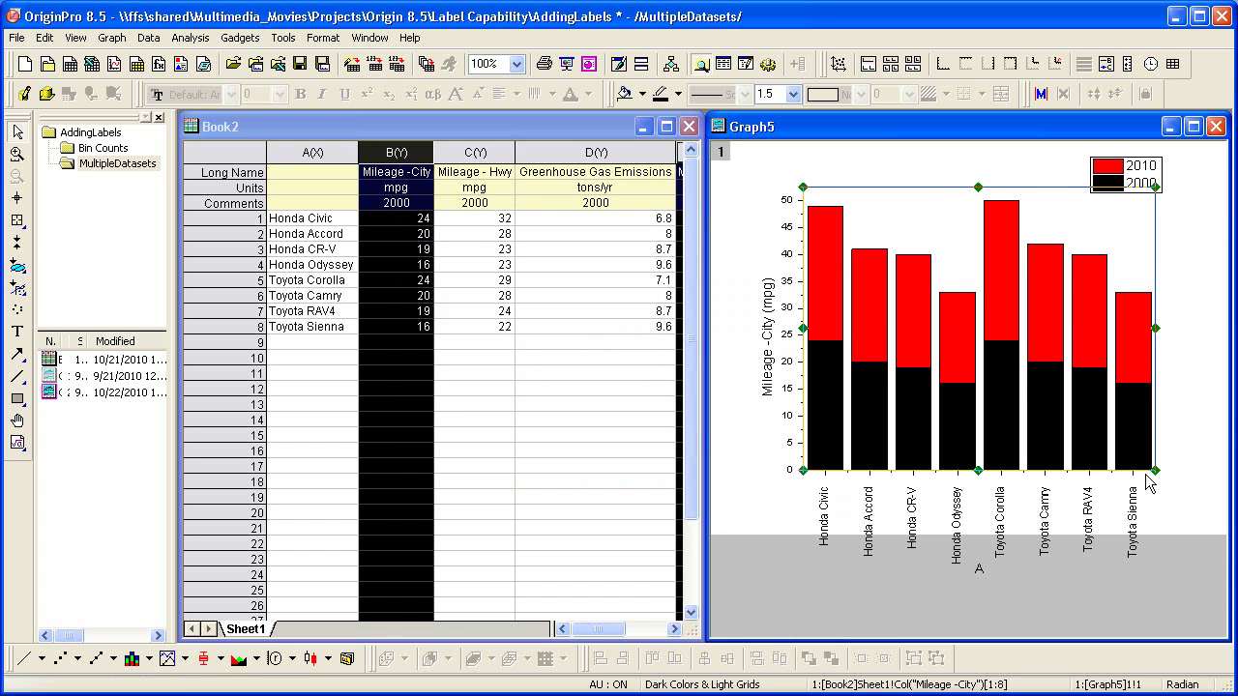
{"action": "left_click_drag", "start_coordinate": [1155, 471], "coordinate": [1095, 446]}
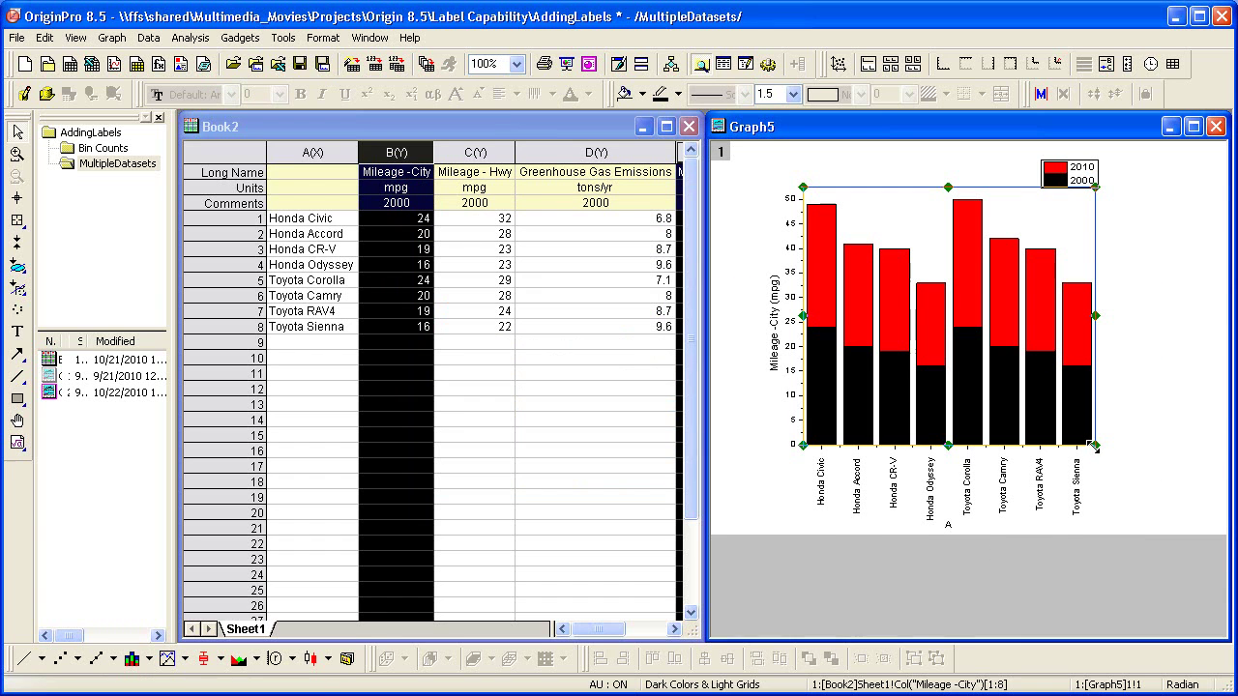
{"action": "left_click_drag", "start_coordinate": [1096, 316], "coordinate": [1198, 316]}
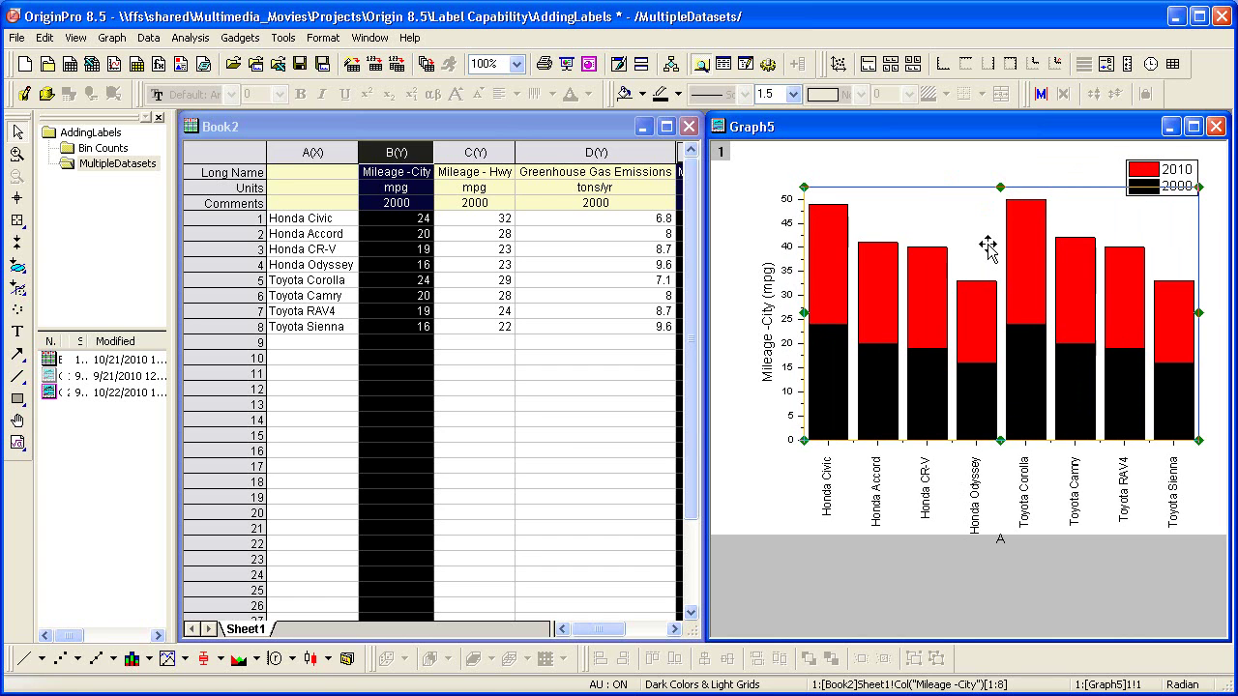
{"action": "key", "text": "Up"}
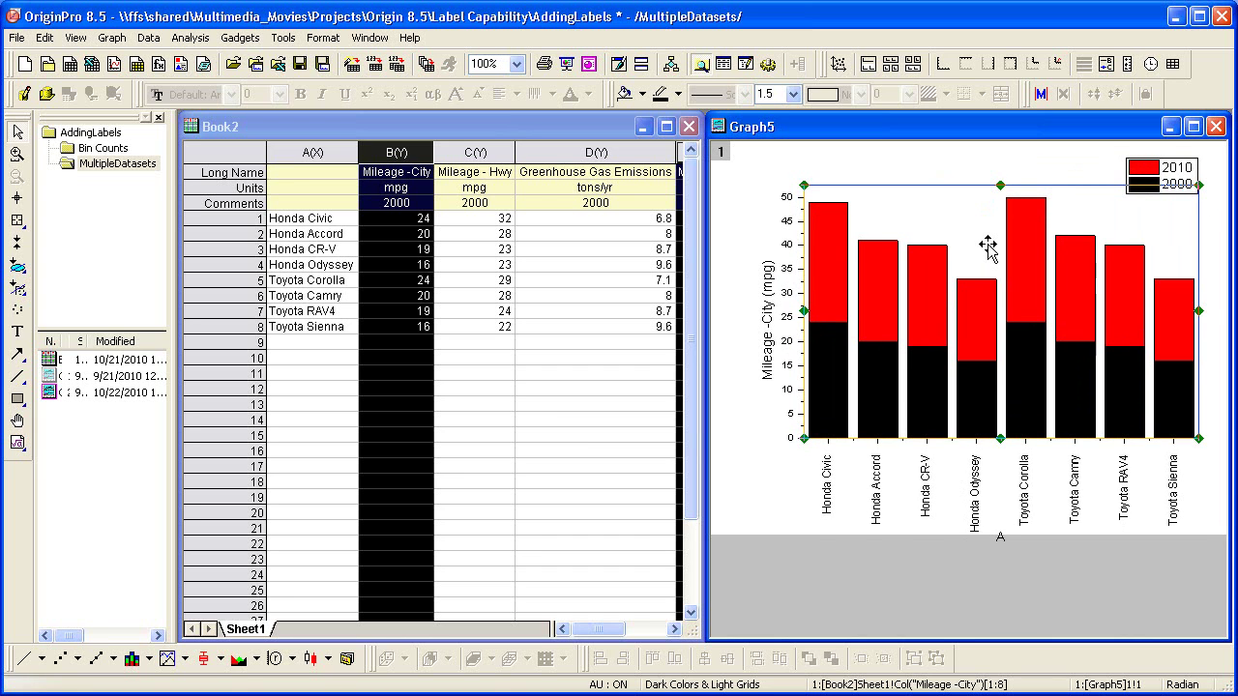
{"action": "key", "text": "Up"}
{"action": "key", "text": "Up"}
{"action": "key", "text": "Up"}
{"action": "key", "text": "Up"}
{"action": "key", "text": "Up"}
{"action": "key", "text": "Up"}
{"action": "key", "text": "Up"}
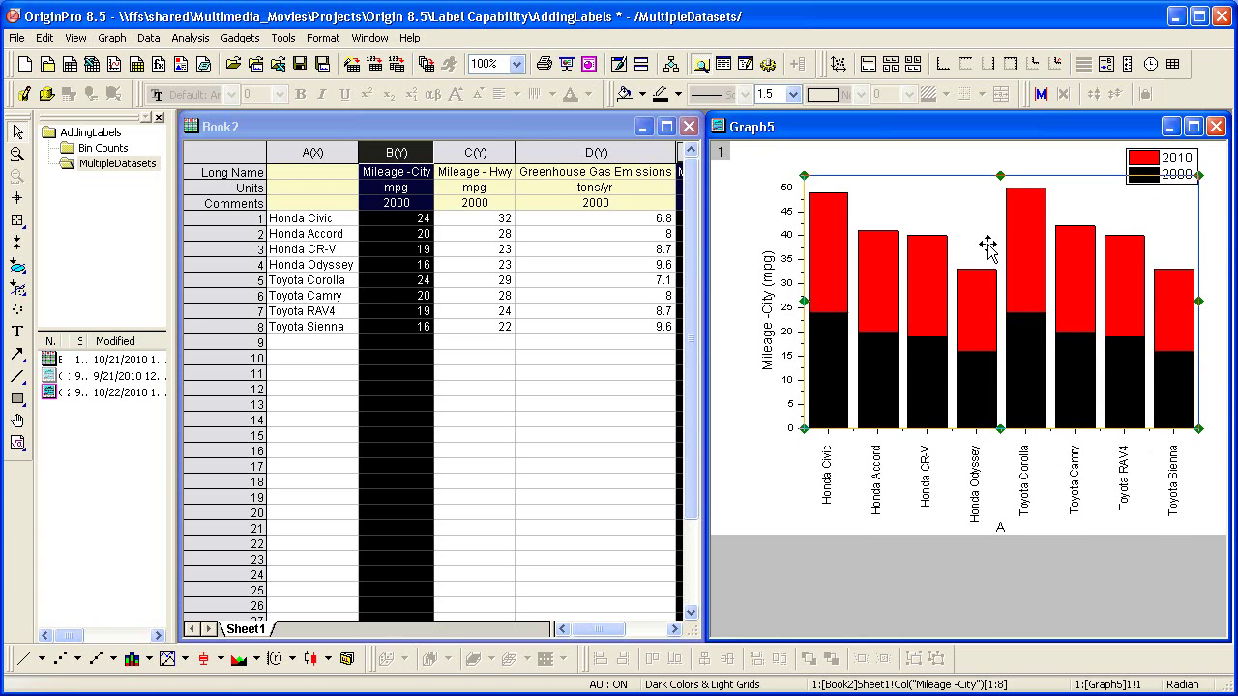
- Give the stacked columns an incrementing fill and colour the 2010 series olive
{"action": "left_click", "coordinate": [764, 435]}
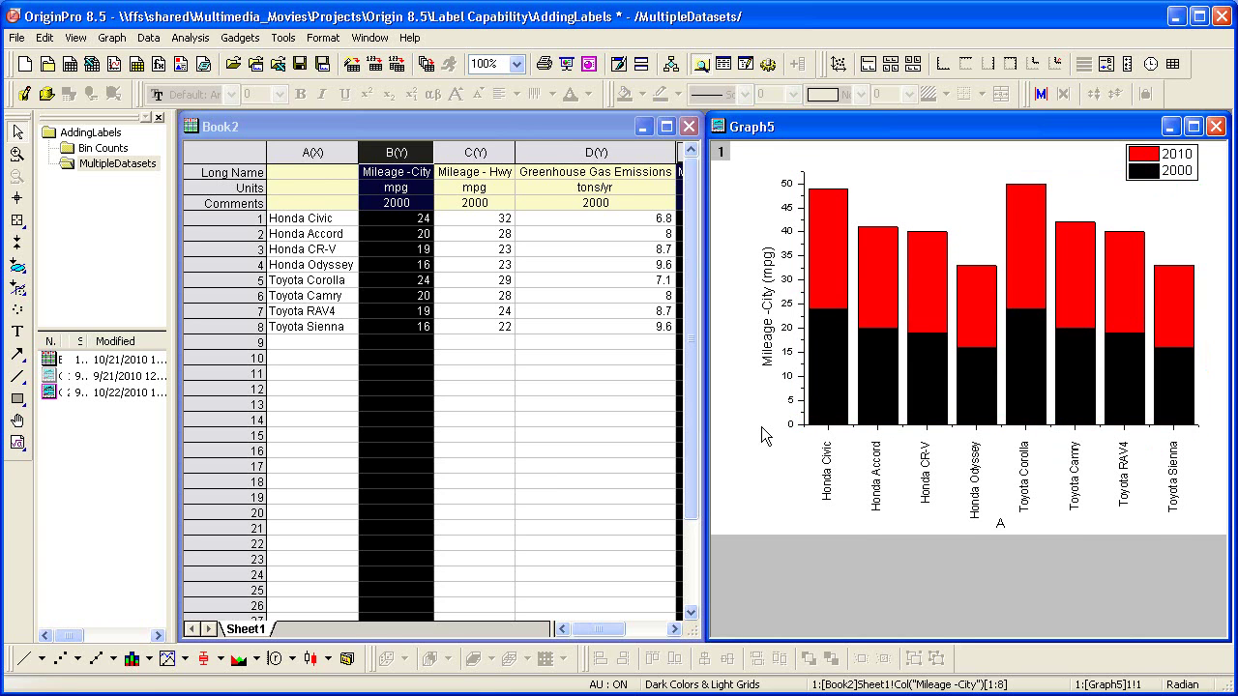
{"action": "left_click", "coordinate": [815, 406]}
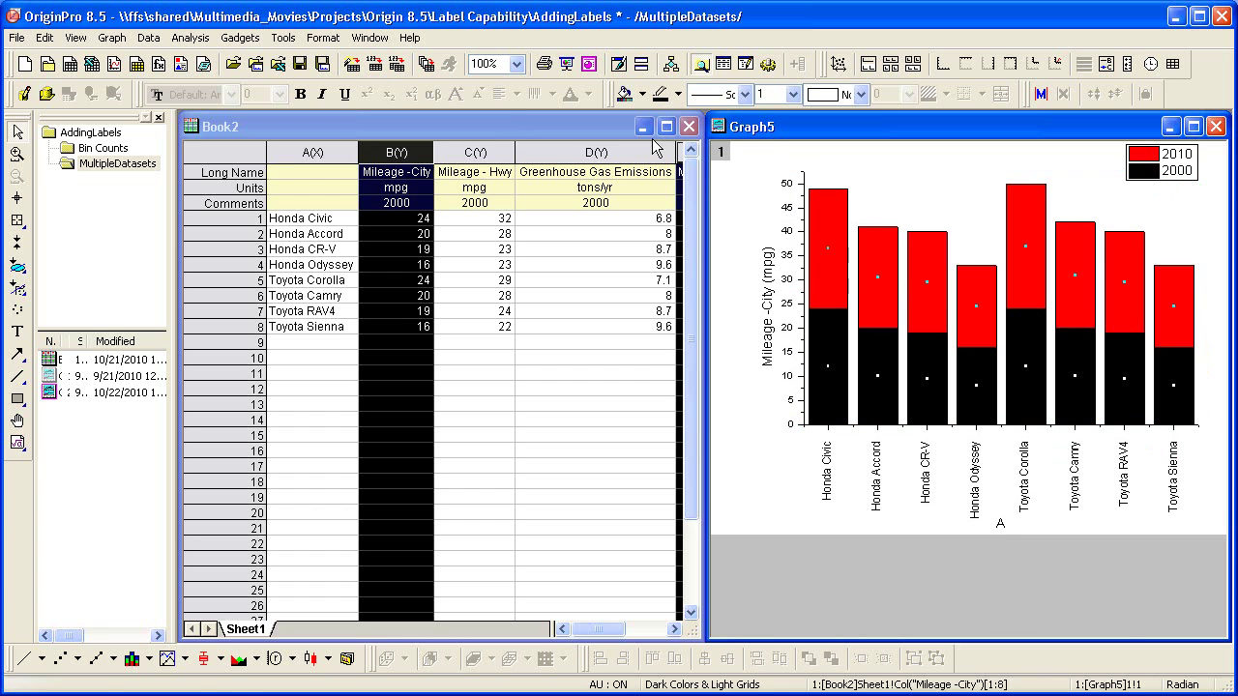
{"action": "left_click", "coordinate": [641, 95]}
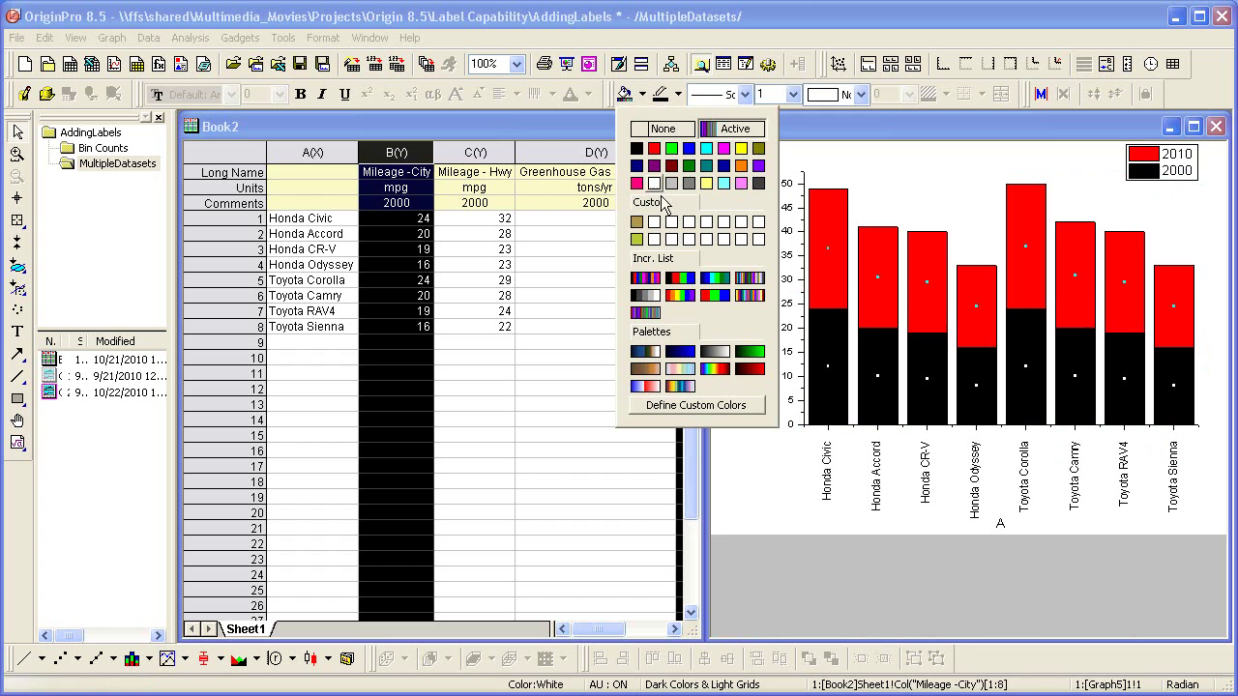
{"action": "left_click", "coordinate": [681, 299]}
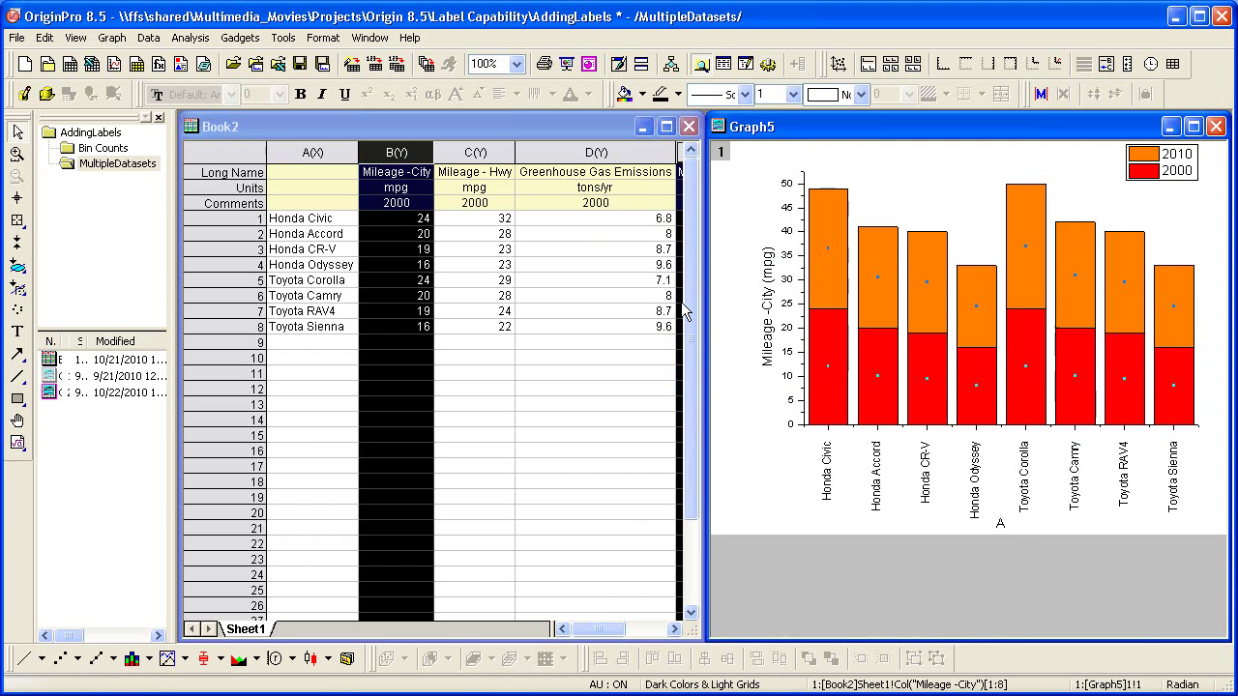
{"action": "left_click", "coordinate": [824, 288]}
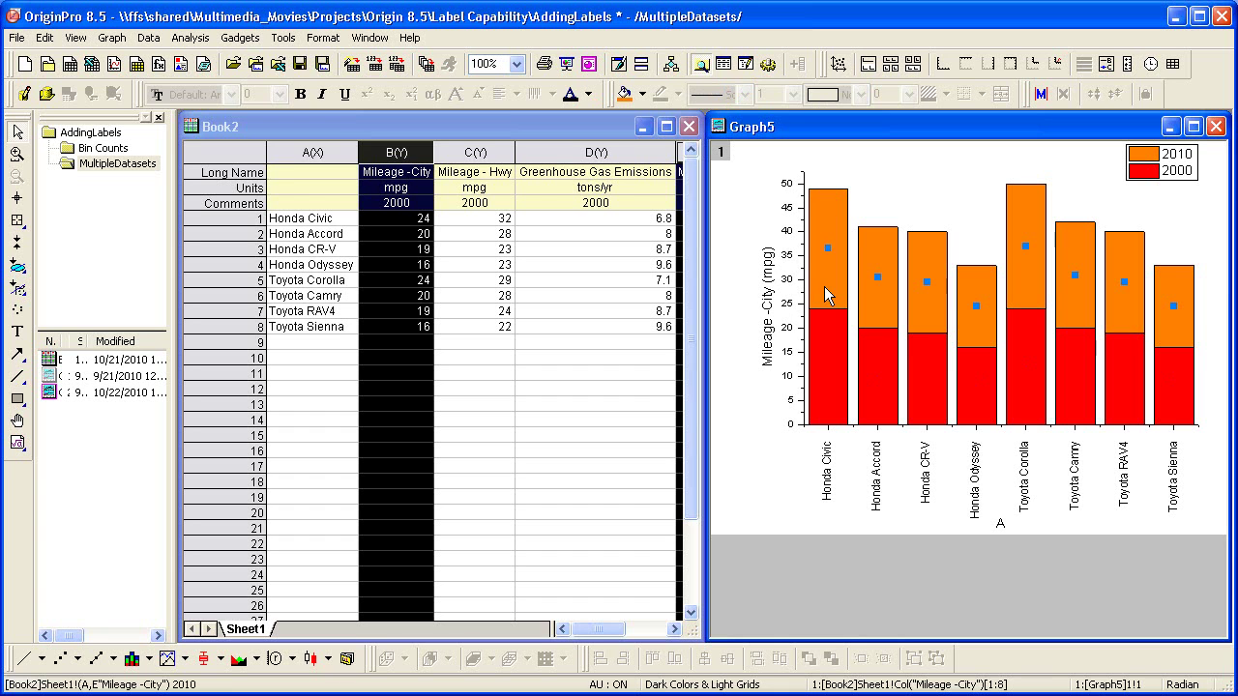
{"action": "left_click", "coordinate": [643, 94]}
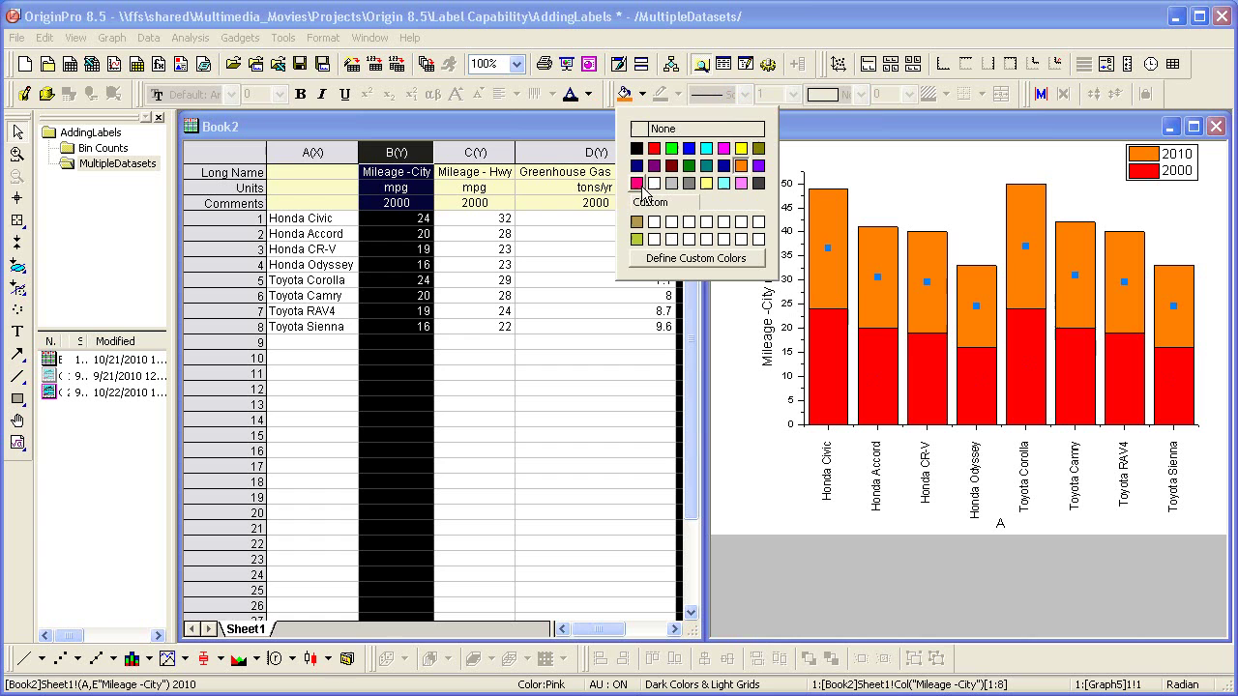
{"action": "left_click", "coordinate": [636, 222]}
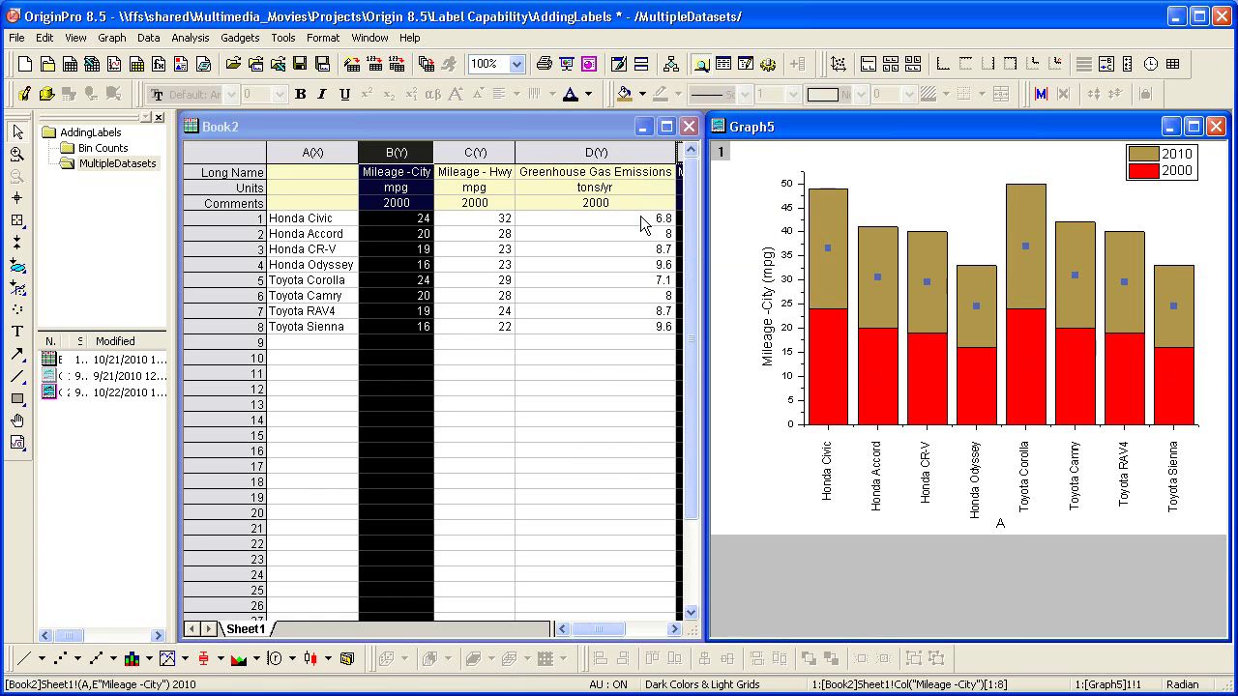
- Fill the 2000 columns with LT Yellow
{"action": "left_click", "coordinate": [826, 356]}
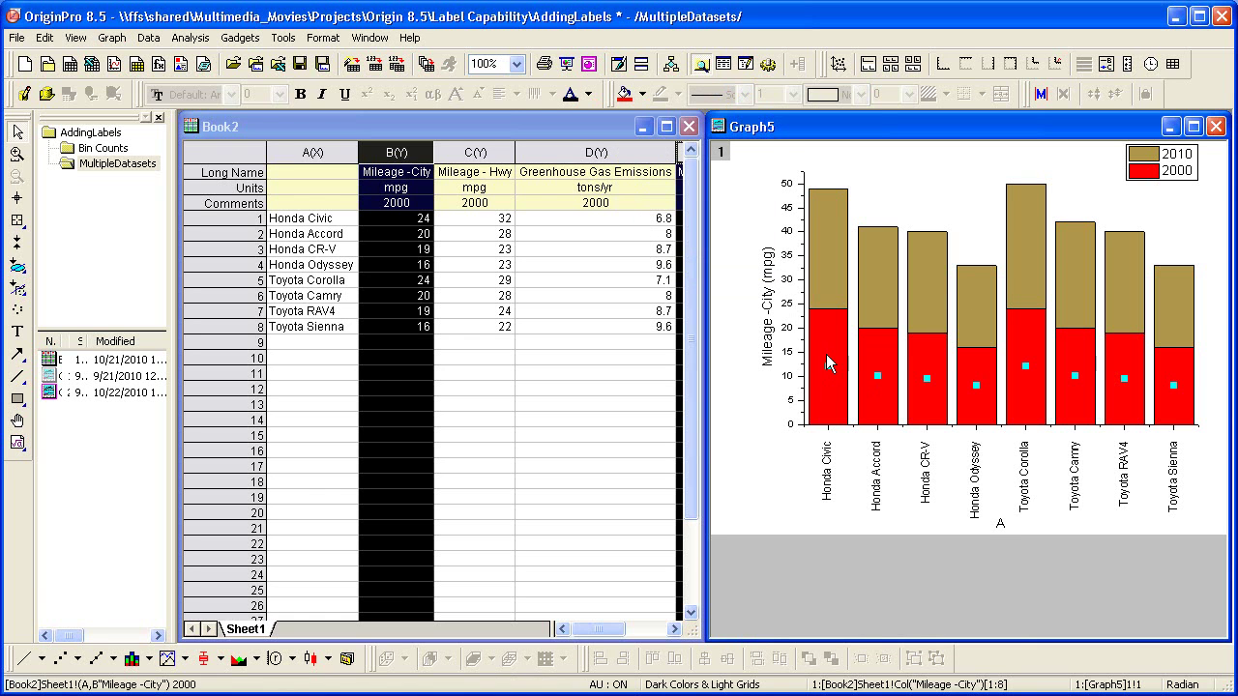
{"action": "left_click", "coordinate": [643, 94]}
{"action": "left_click", "coordinate": [707, 184]}
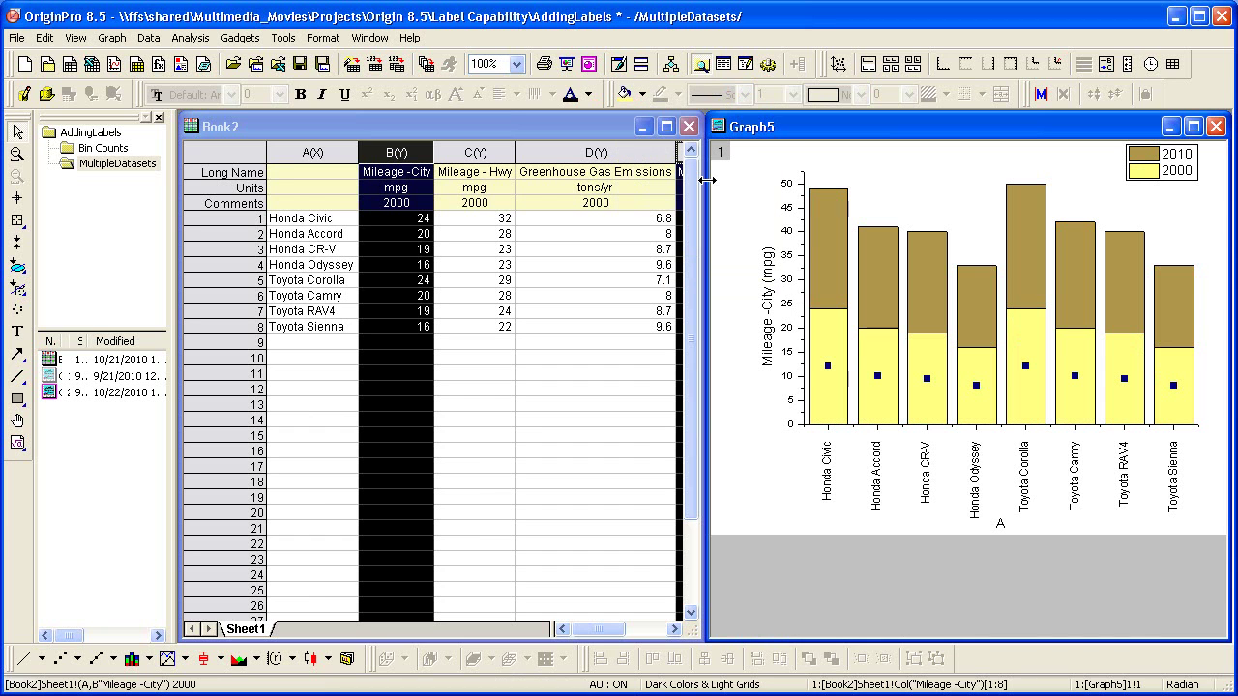
{"action": "left_click", "coordinate": [823, 334]}
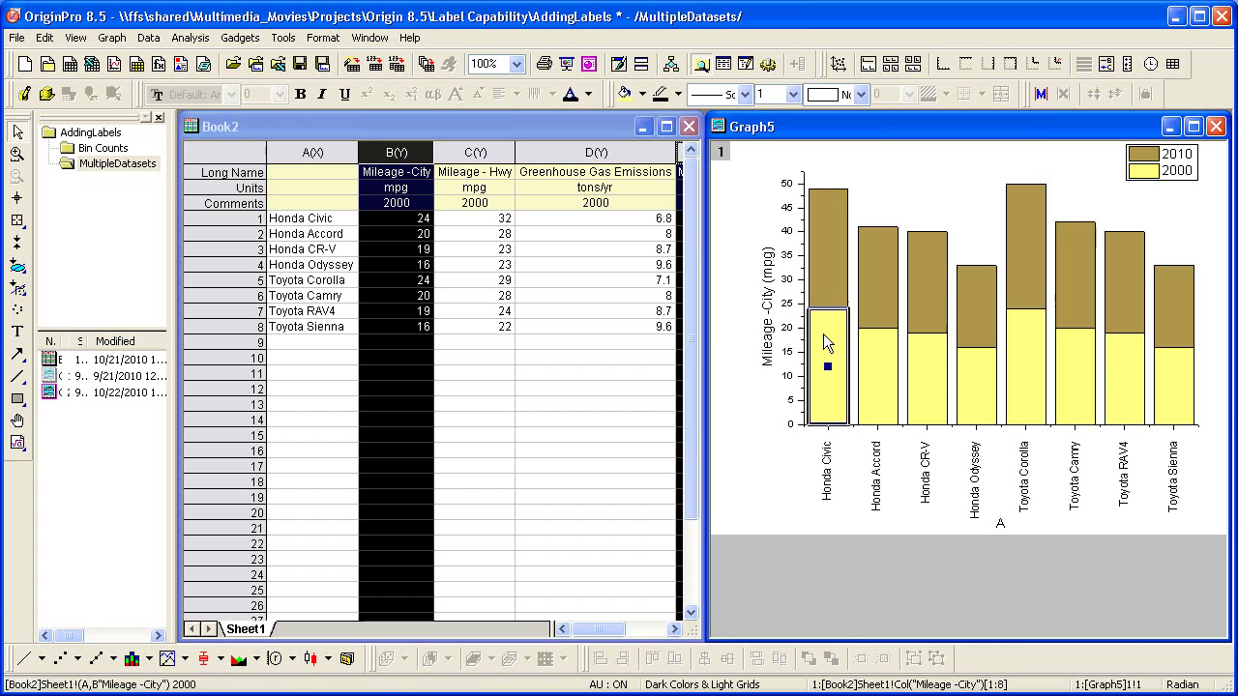
{"action": "left_click", "coordinate": [752, 392]}
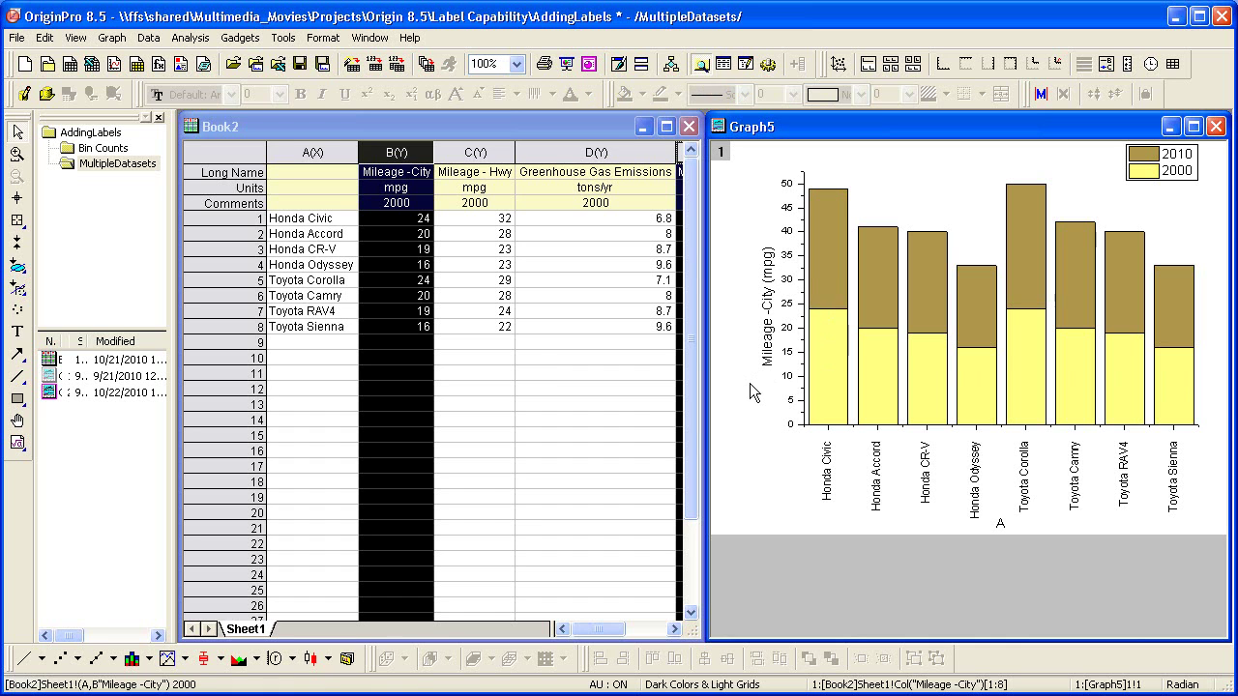
- Enable labels on the 2000 mileage columns in Plot Details and set Label Form to Custom
{"action": "double_click", "coordinate": [876, 373]}
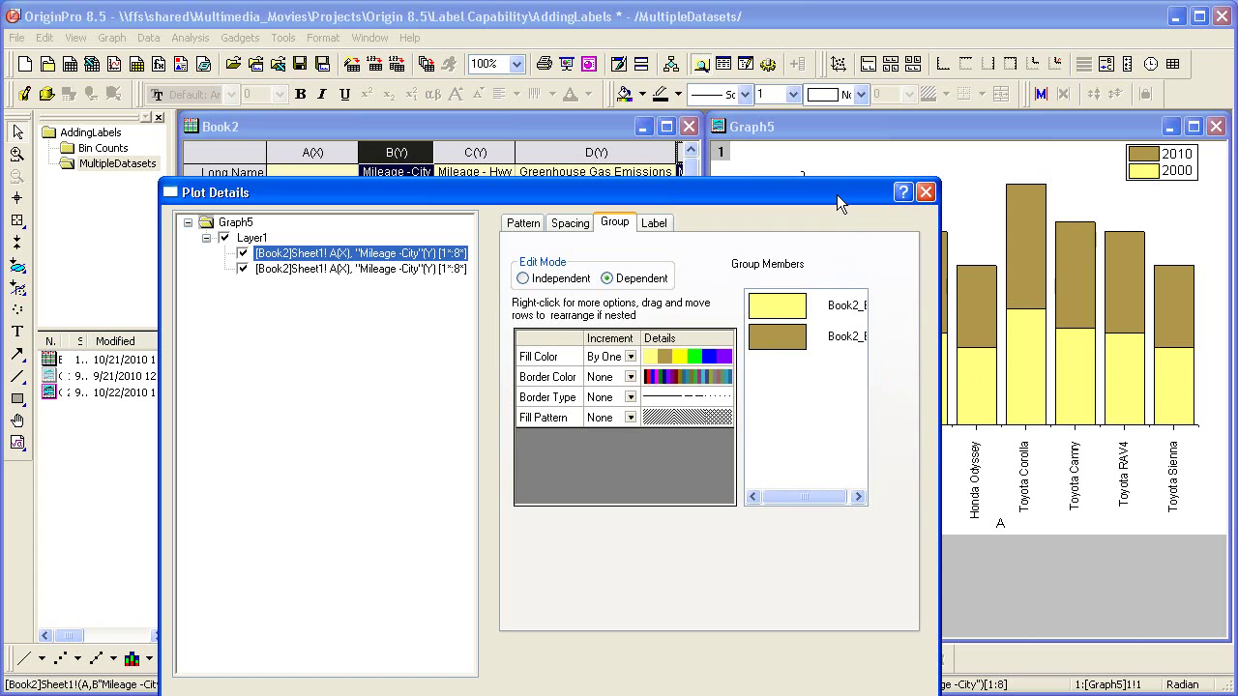
{"action": "left_click_drag", "start_coordinate": [837, 194], "coordinate": [717, 69]}
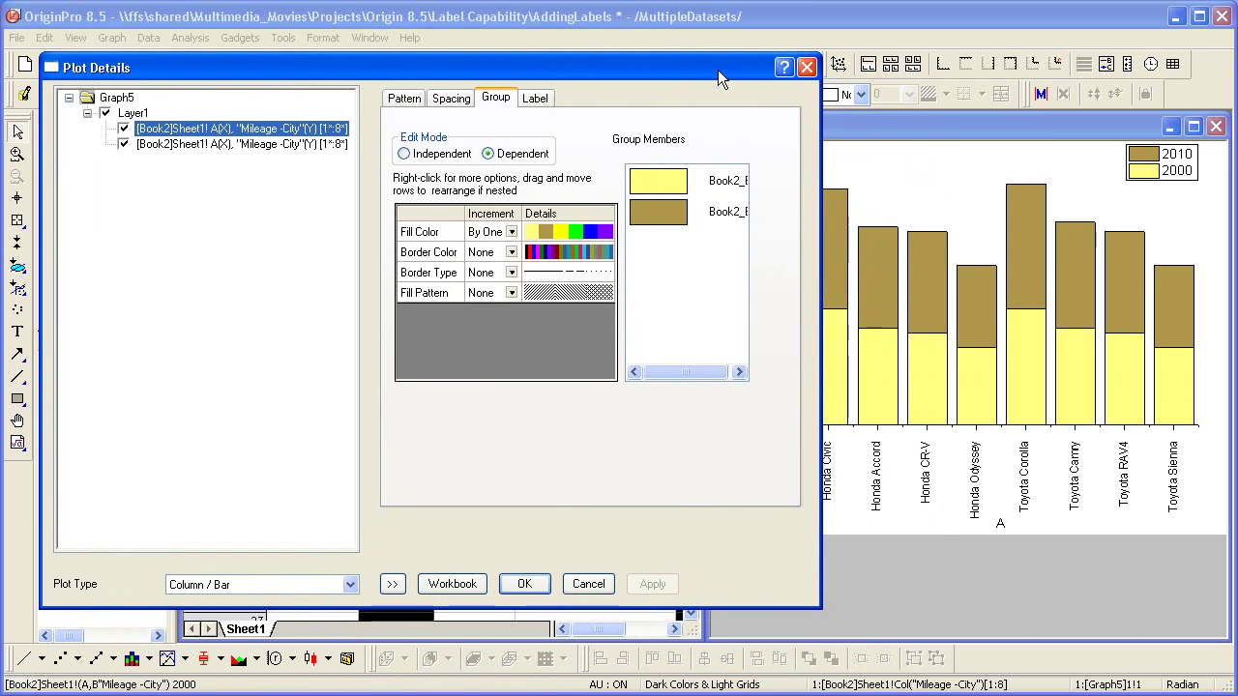
{"action": "left_click", "coordinate": [538, 100]}
{"action": "left_click", "coordinate": [423, 140]}
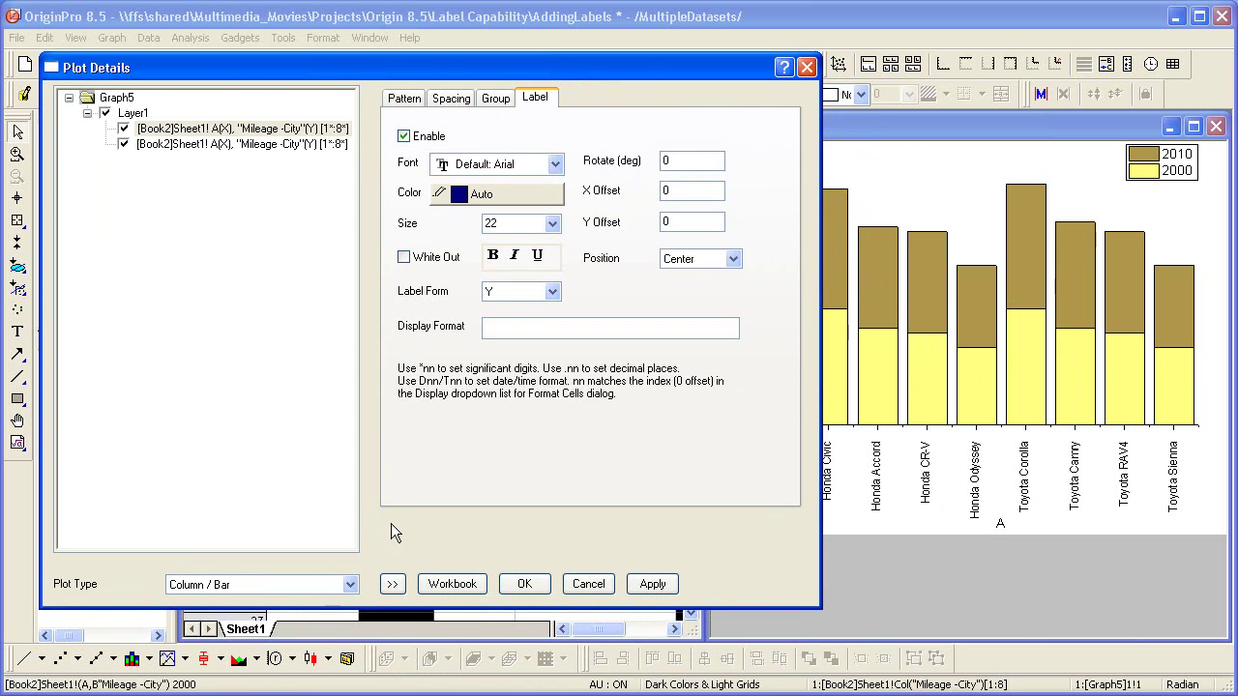
{"action": "left_click", "coordinate": [392, 581]}
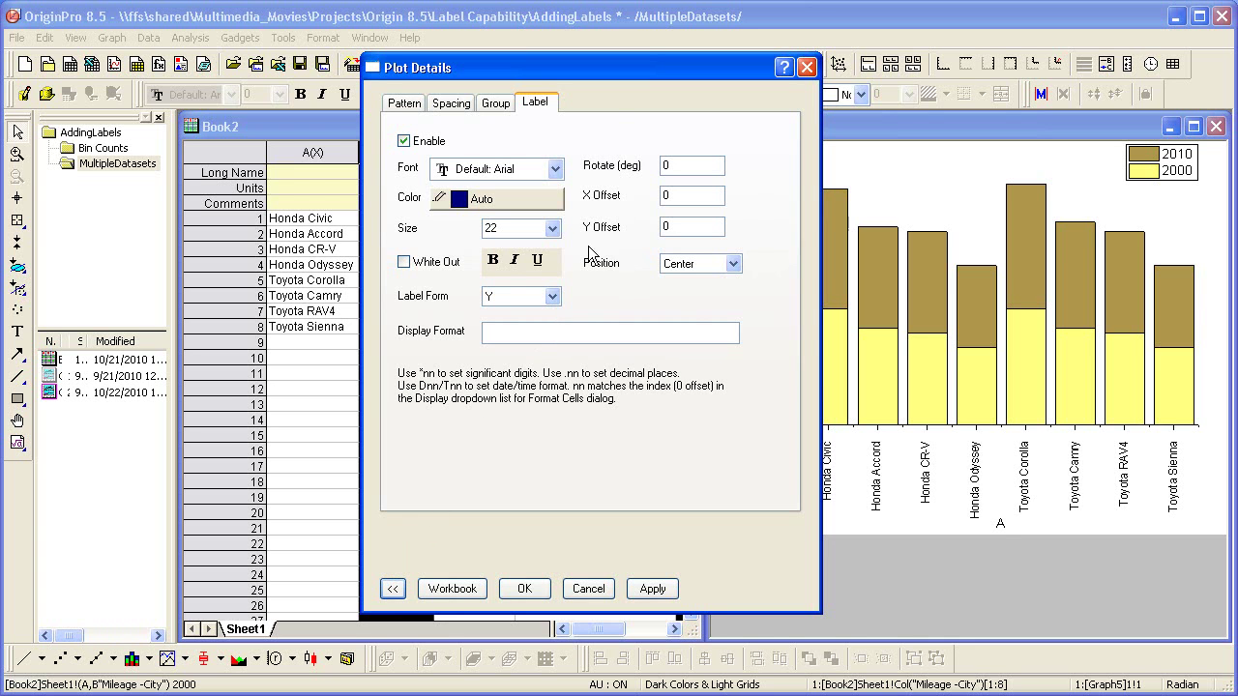
{"action": "left_click_drag", "start_coordinate": [604, 75], "coordinate": [956, 57]}
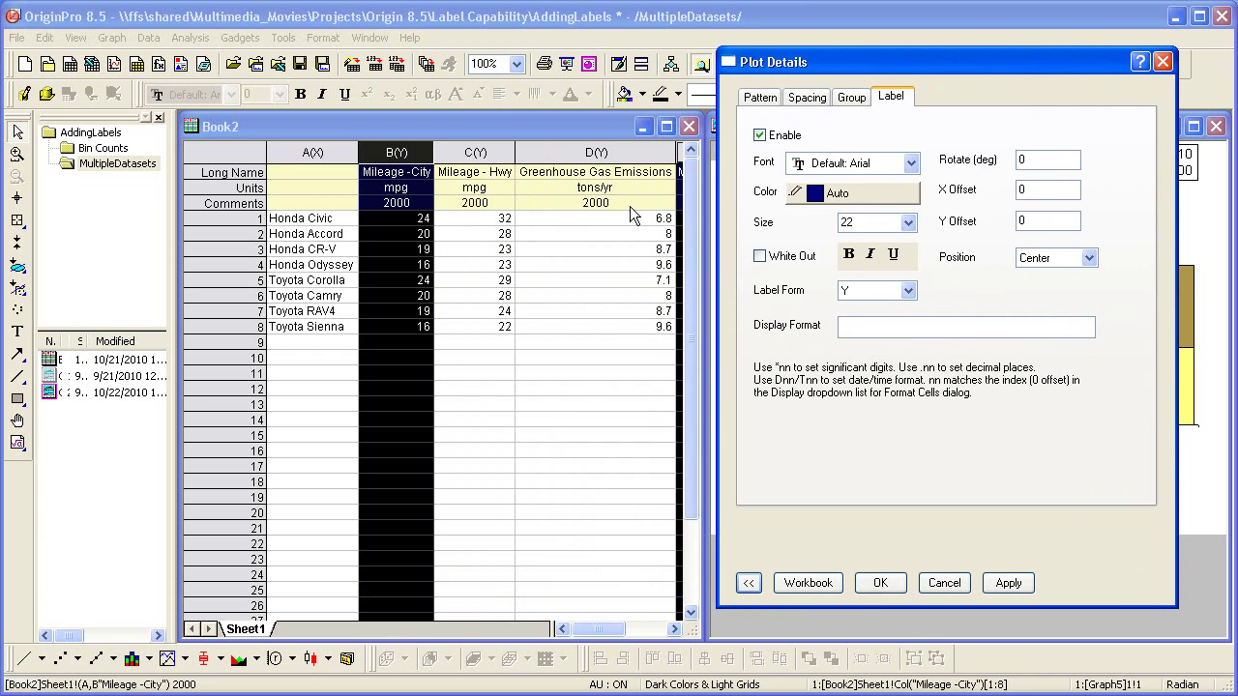
{"action": "left_click", "coordinate": [908, 291]}
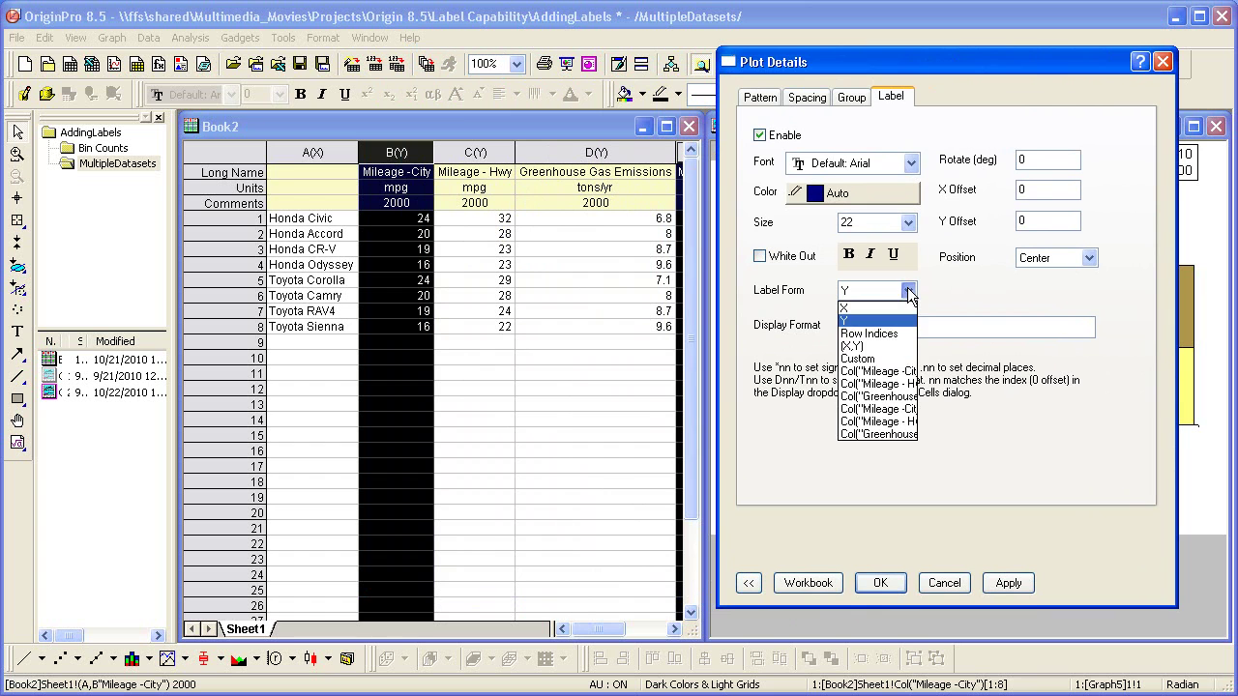
{"action": "left_click", "coordinate": [899, 358]}
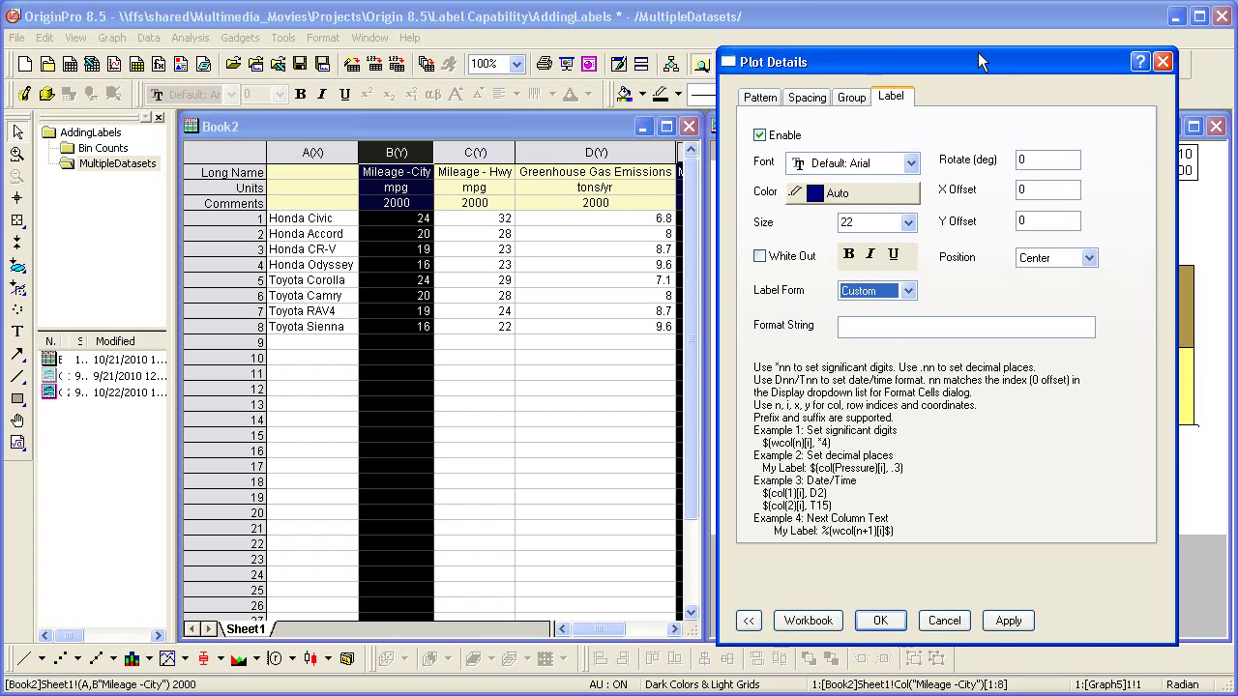
- Set the label format string to $(Y) so each column segment shows its Y value
{"action": "left_click_drag", "start_coordinate": [978, 52], "coordinate": [490, 39]}
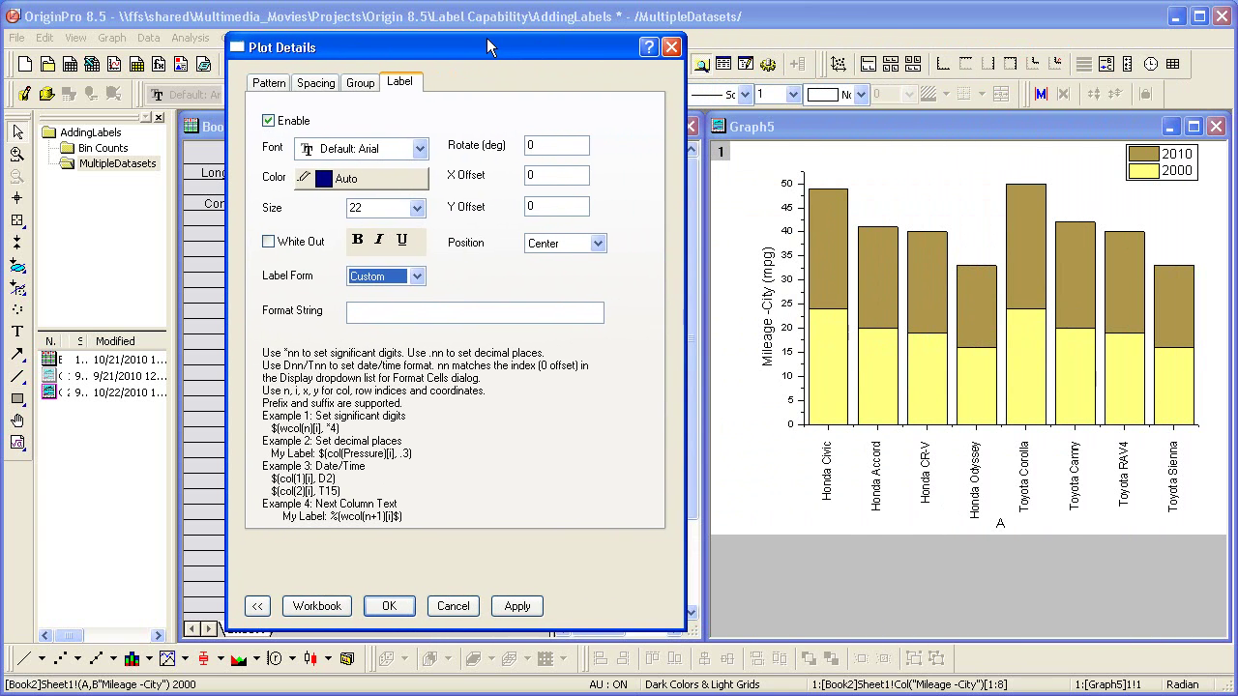
{"action": "left_click", "coordinate": [413, 313]}
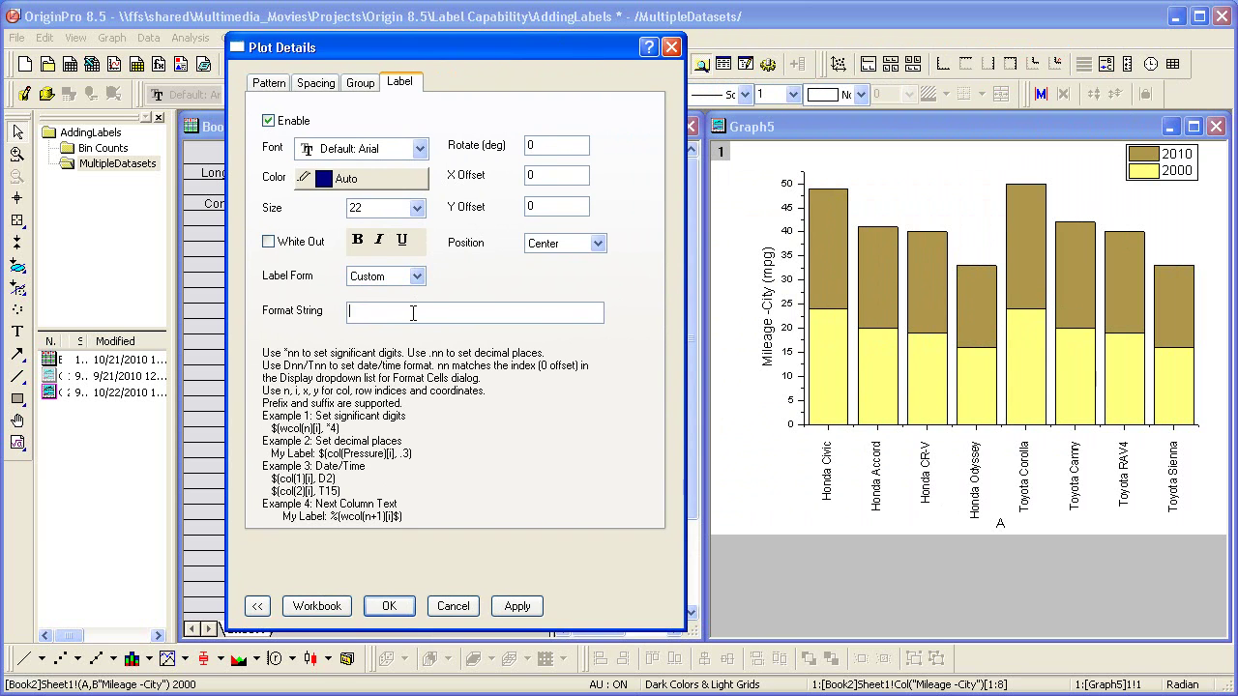
{"action": "type", "text": "Y"}
{"action": "left_click", "coordinate": [517, 606]}
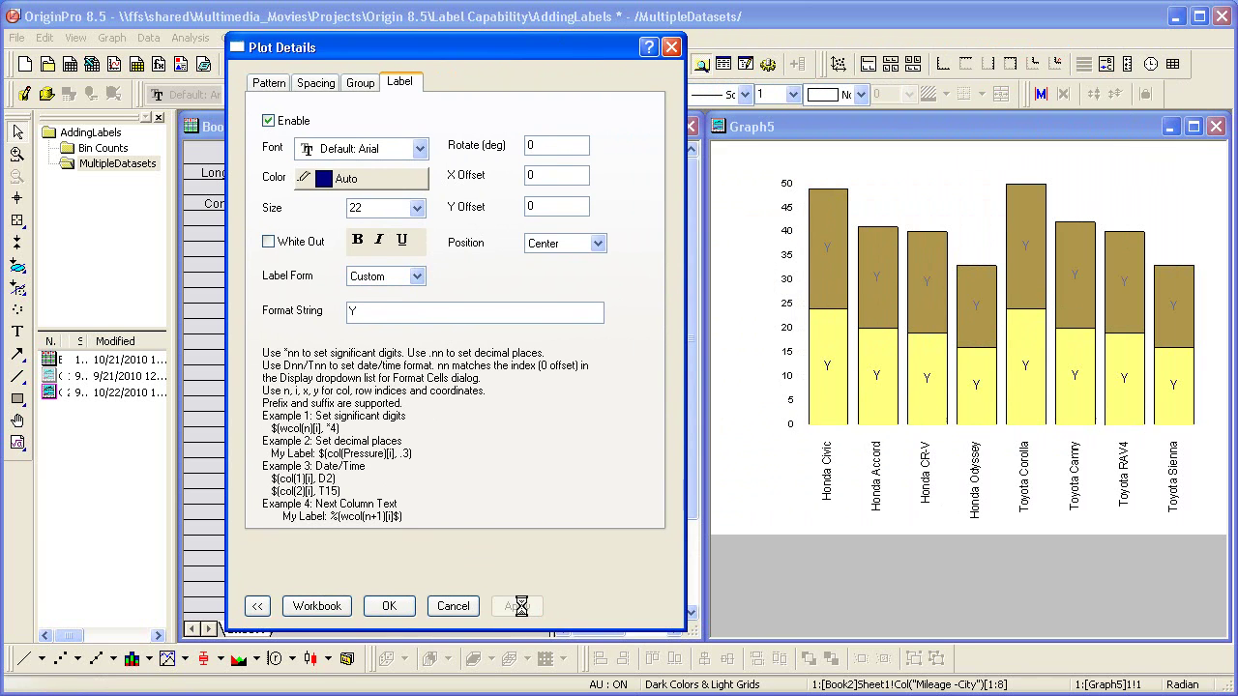
{"action": "left_click", "coordinate": [365, 309]}
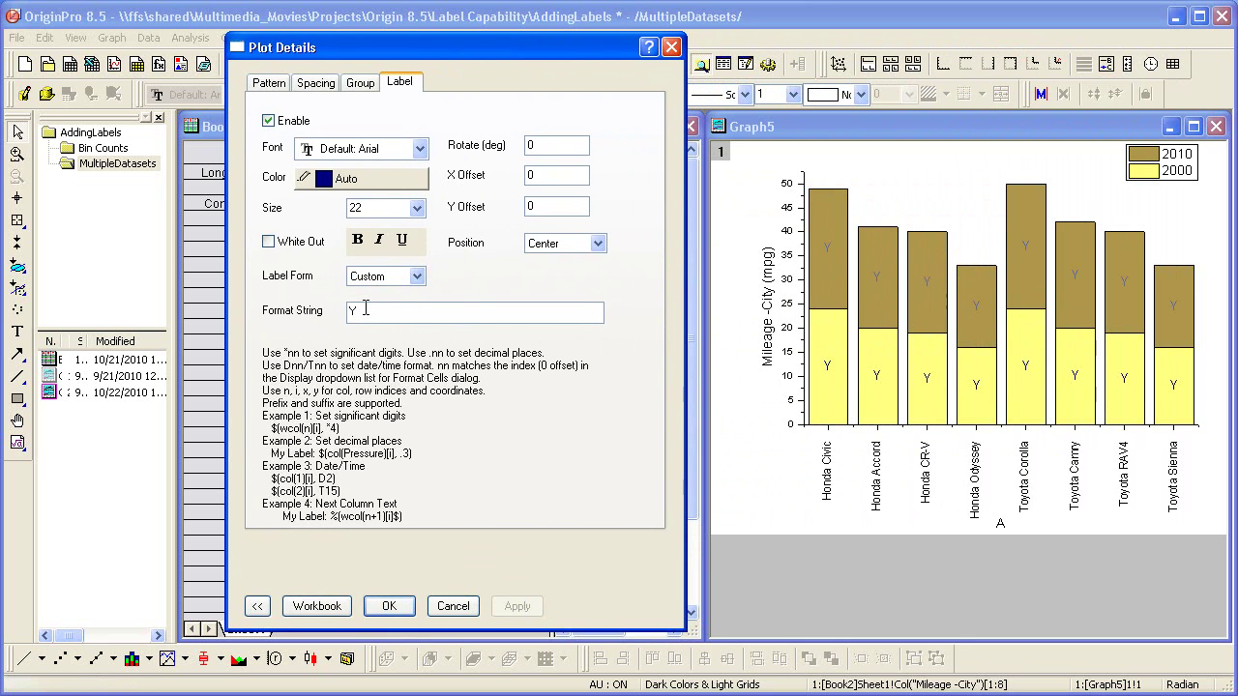
{"action": "type", "text": "$("}
{"action": "key", "text": "End"}
{"action": "type", "text": ")"}
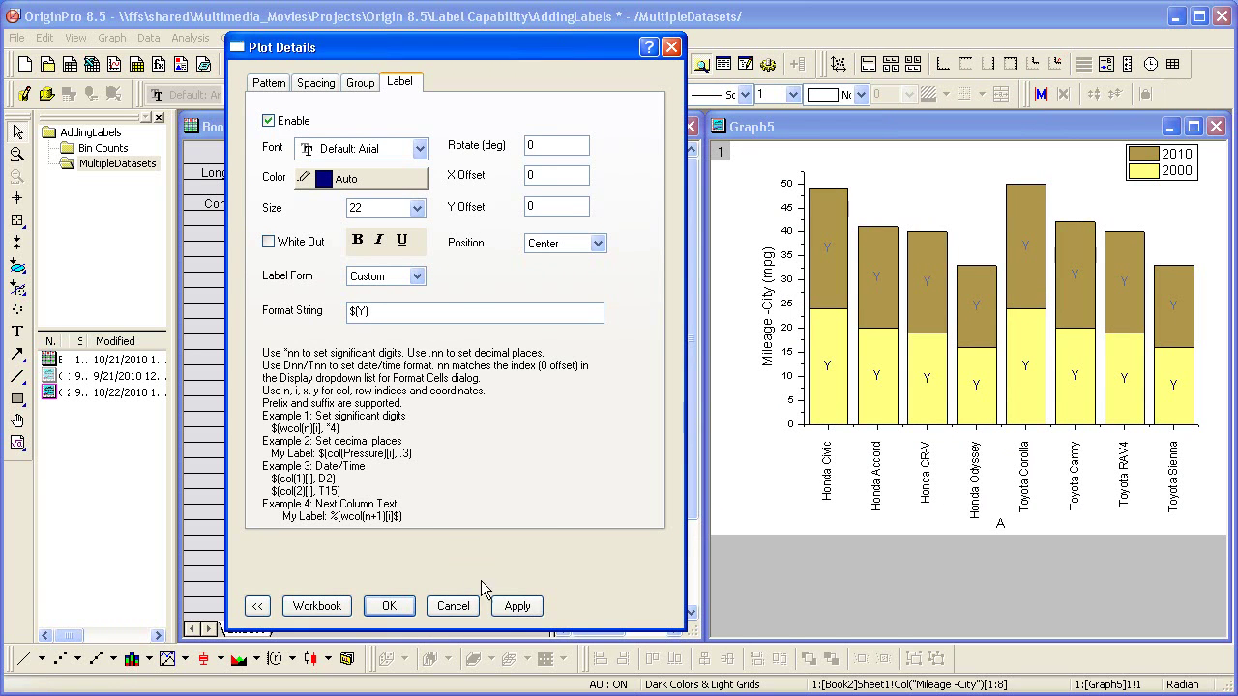
{"action": "left_click", "coordinate": [509, 606]}
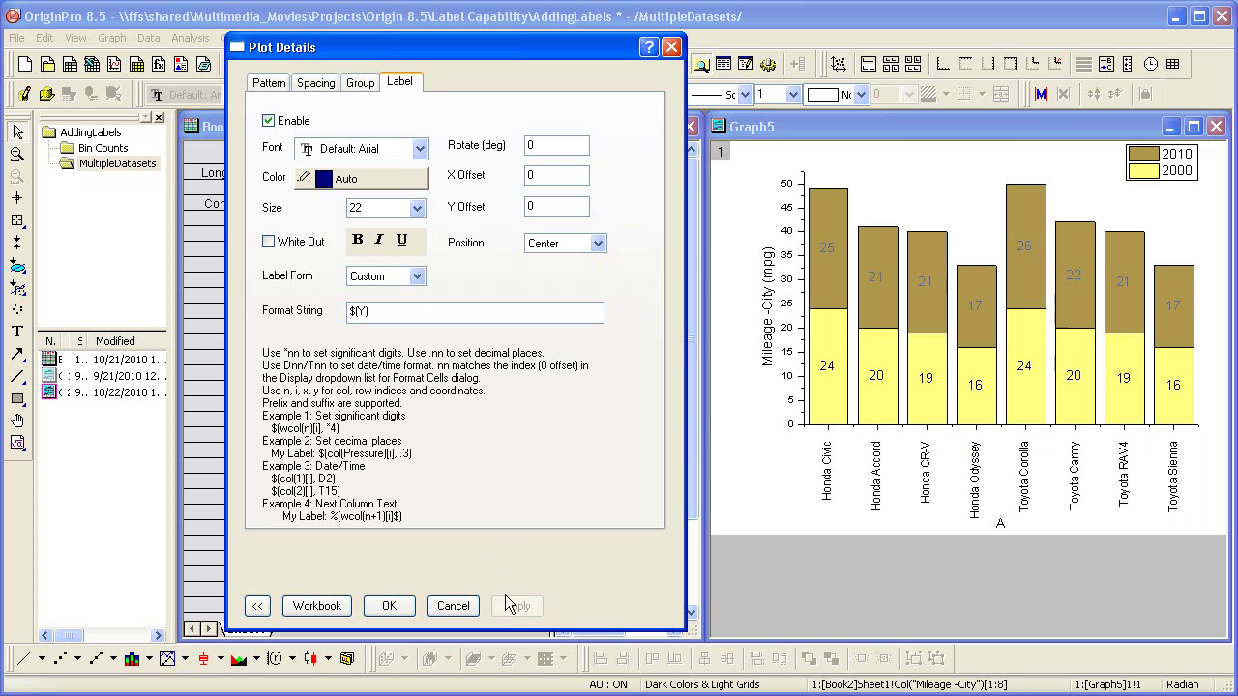
- Extend the format string to "$(Y)," to prepare for more values
{"action": "left_click", "coordinate": [395, 309]}
{"action": "key", "text": "BackSpace"}
{"action": "type", "text": "),"}
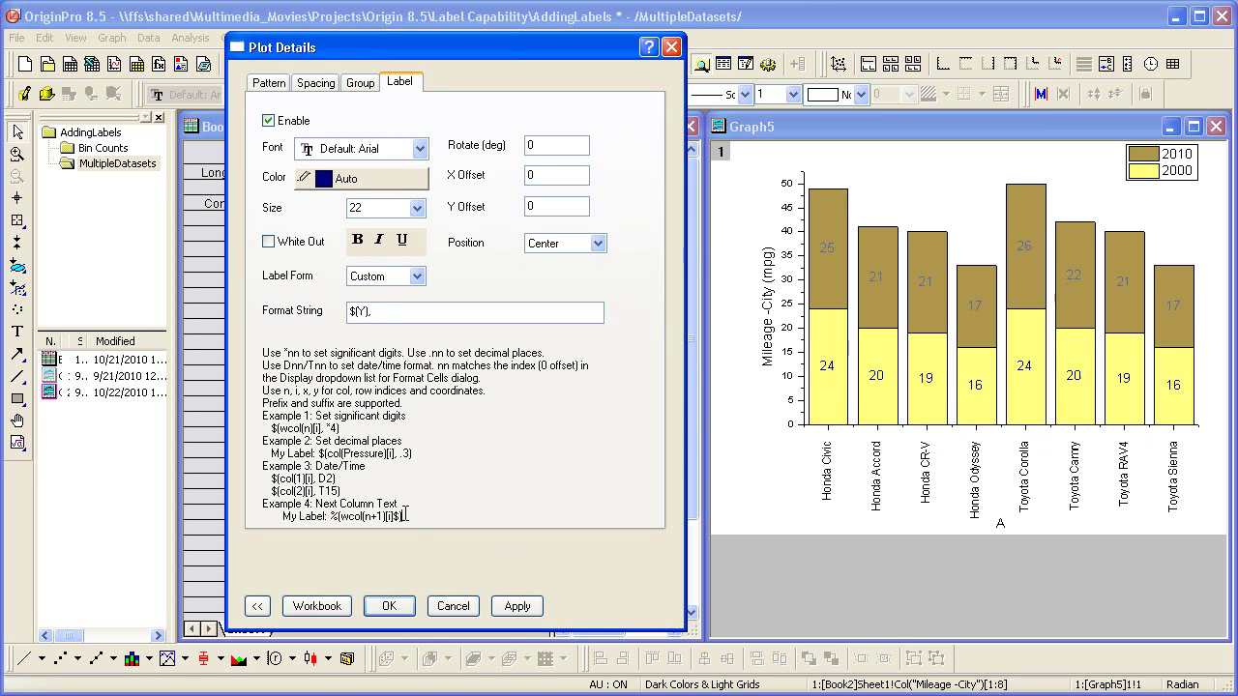
- Append the next-column expression %(wcol(n+1)[i]$) to the format string and apply
{"action": "left_click_drag", "start_coordinate": [406, 515], "coordinate": [329, 516]}
{"action": "key", "text": "ctrl+c"}
{"action": "left_click", "coordinate": [400, 314]}
{"action": "key", "text": "ctrl+v"}
{"action": "left_click", "coordinate": [507, 602]}
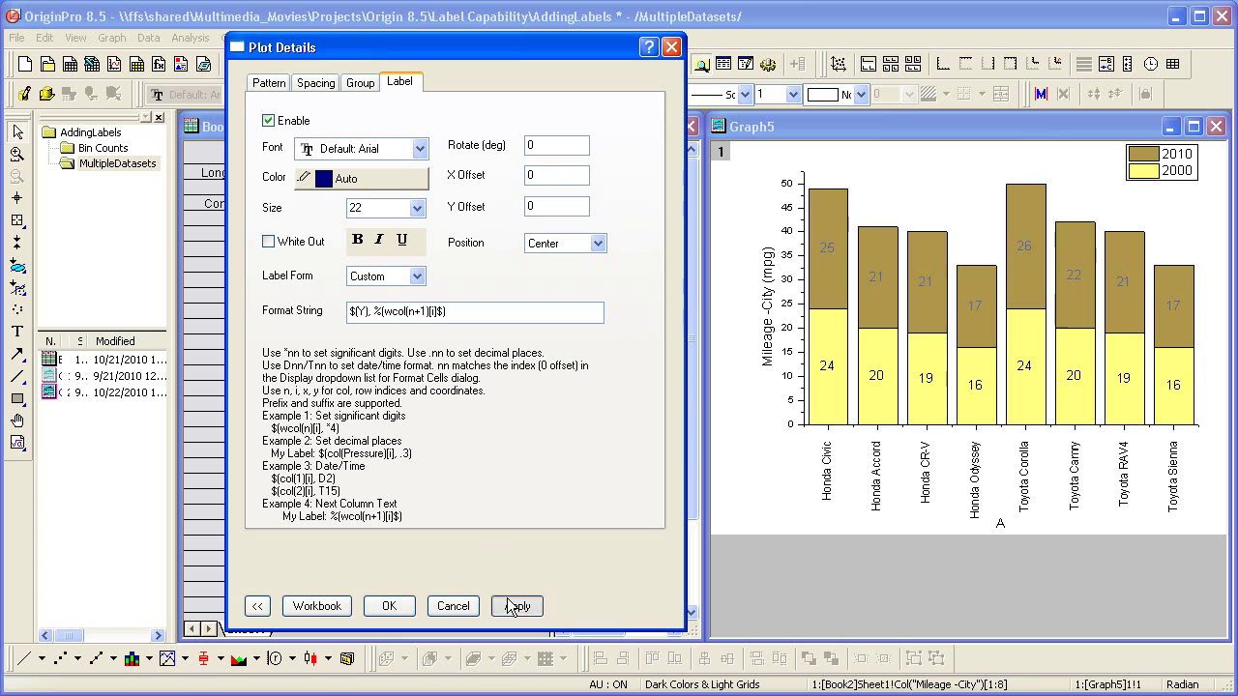
- Add a comma and %(wcol(n+2)[i]$) so labels show three values, then apply
{"action": "left_click", "coordinate": [486, 310]}
{"action": "type", "text": ","}
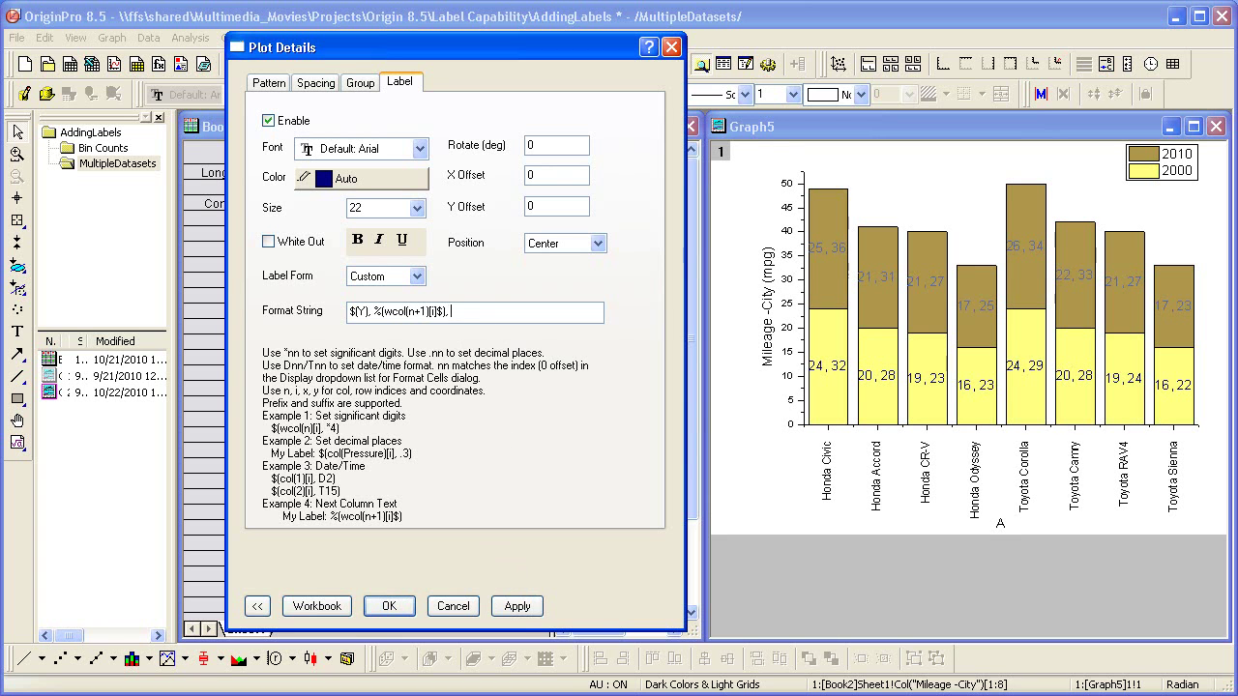
{"action": "key", "text": "ctrl+v"}
{"action": "left_click_drag", "start_coordinate": [497, 311], "coordinate": [502, 311]}
{"action": "type", "text": "2"}
{"action": "left_click", "coordinate": [513, 605]}
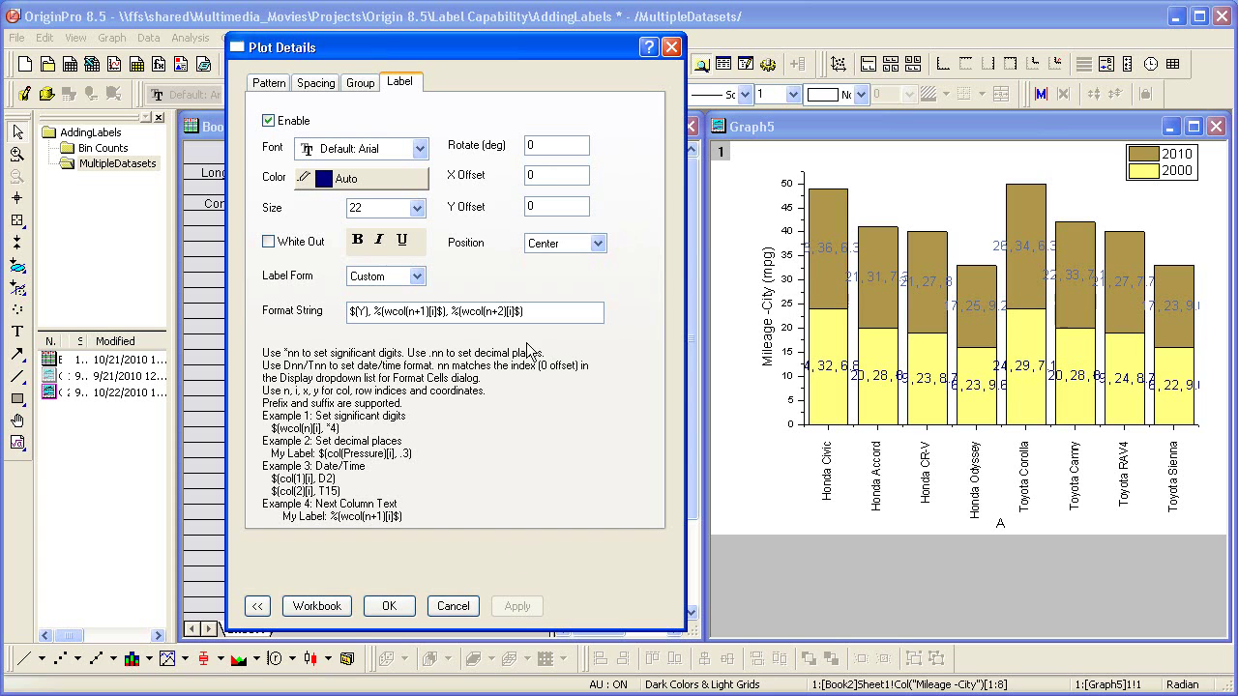
- Rotate the column labels 90 degrees and confirm the settings
{"action": "left_click", "coordinate": [553, 145]}
{"action": "key", "text": "BackSpace"}
{"action": "type", "text": "90"}
{"action": "left_click", "coordinate": [389, 605]}
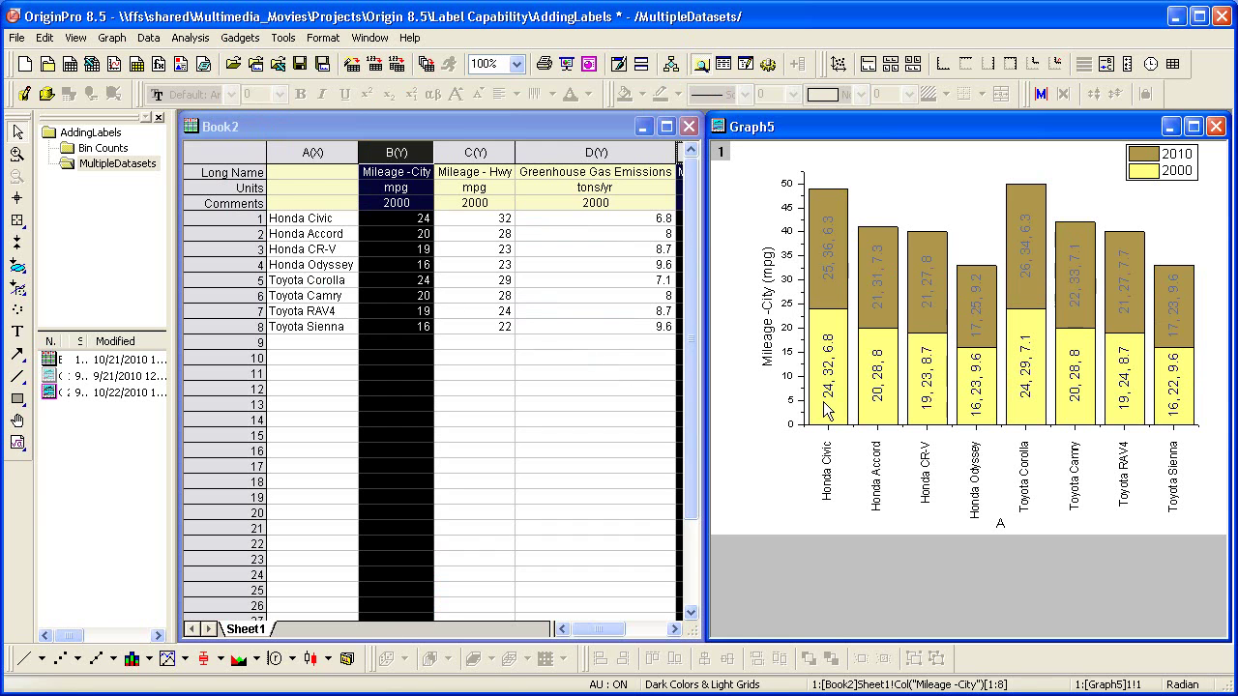
- Select cells B1 to D1 in Book2 to show Honda Civic's 24, 32, 6.8 values
{"action": "left_click_drag", "start_coordinate": [430, 223], "coordinate": [577, 232]}
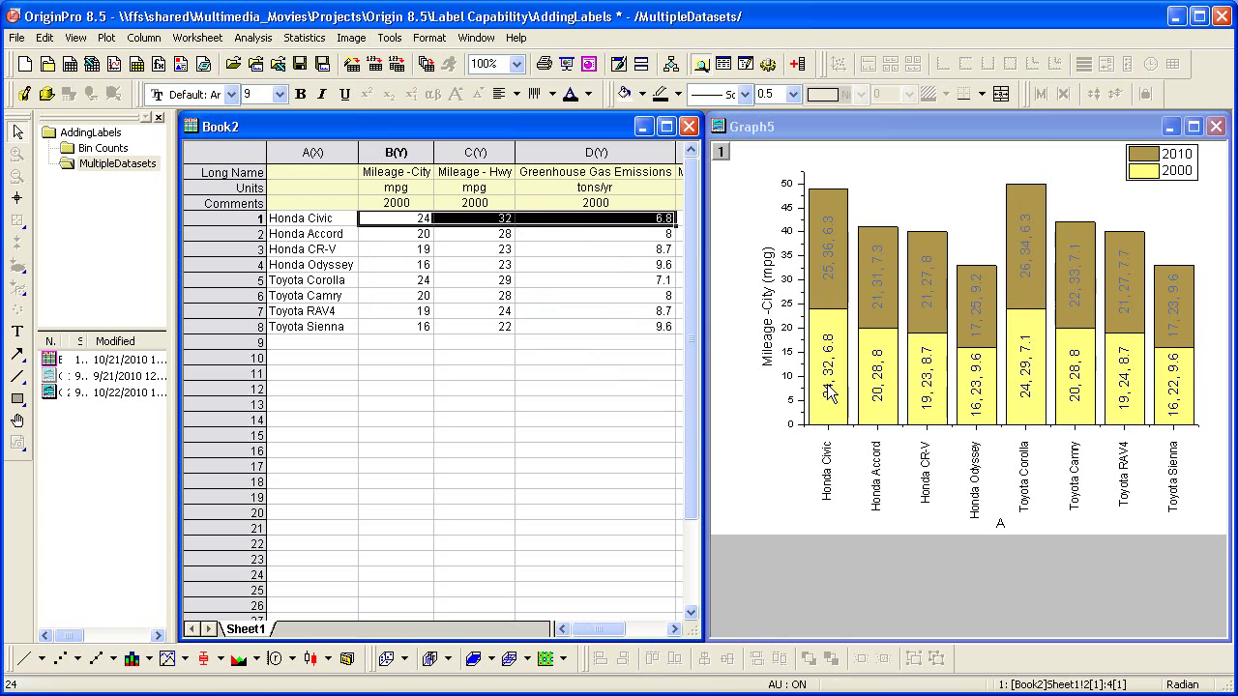